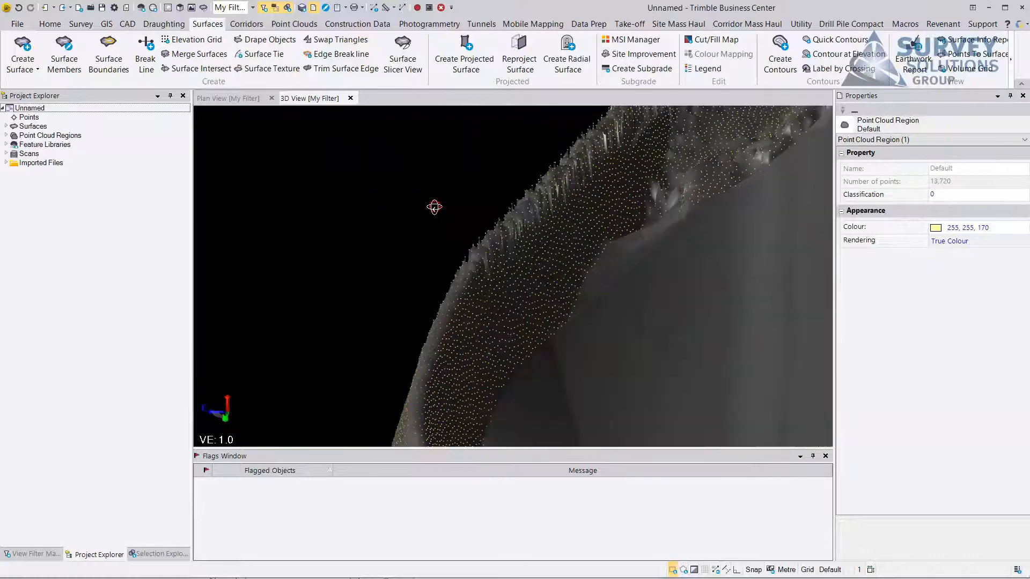
Examine the existing surface's steep wall faces from several angles in the 3D view.
scroll(594, 203, "down", 3)
left_click_drag(463, 356, 618, 250)
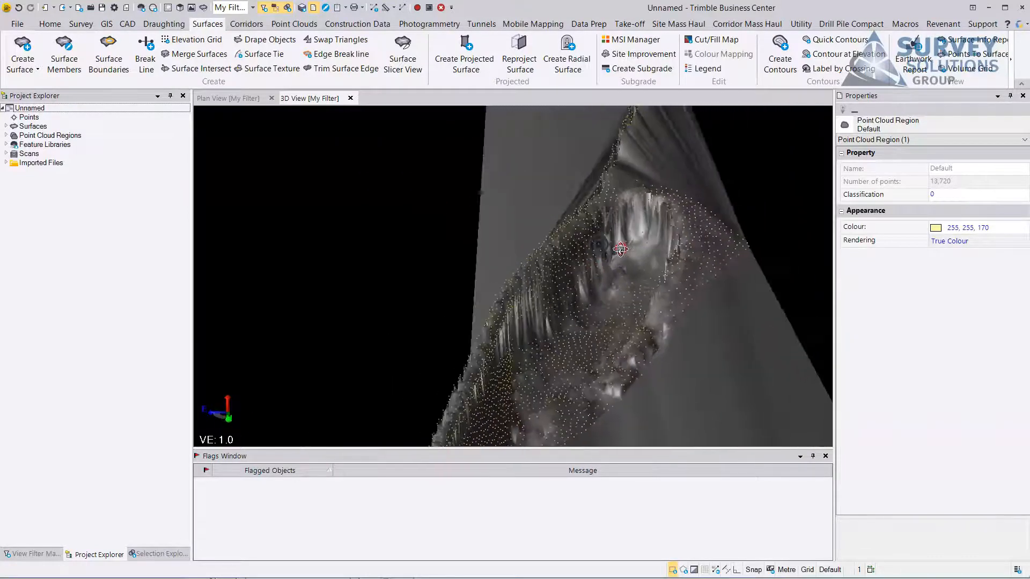
scroll(594, 261, "up", 3)
left_click_drag(549, 255, 584, 249)
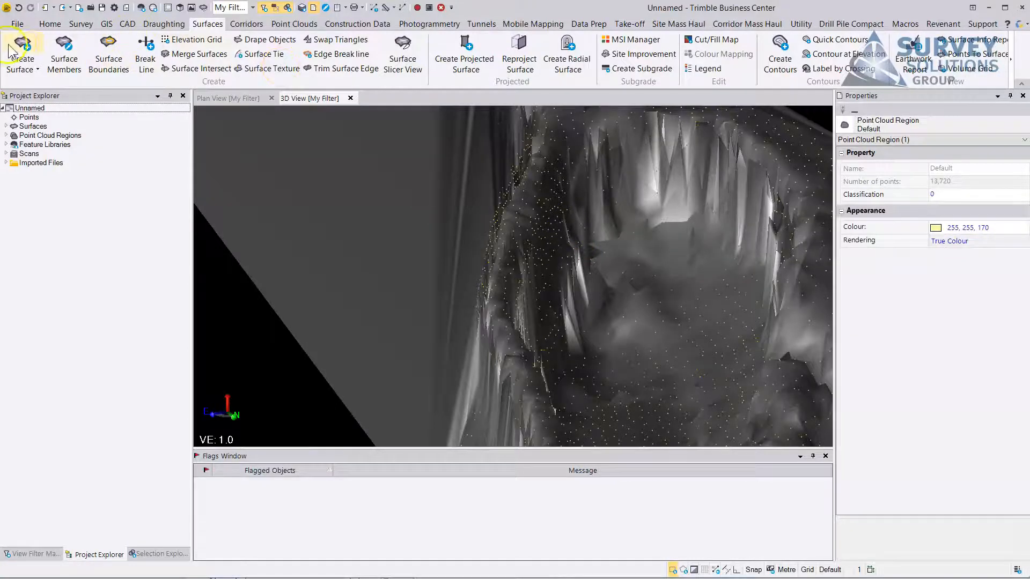
left_click_drag(430, 216, 467, 198)
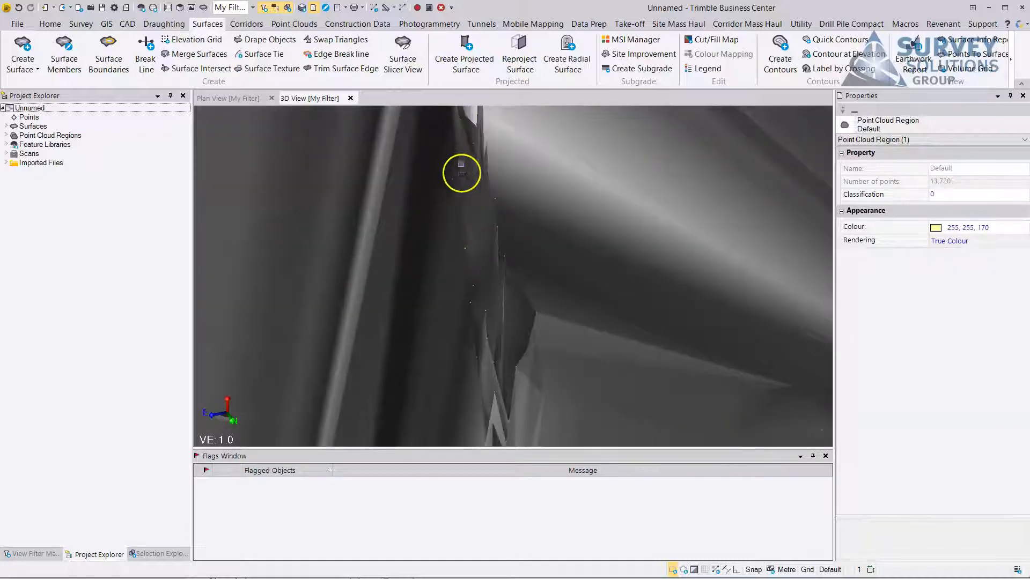
left_click_drag(465, 148, 566, 297)
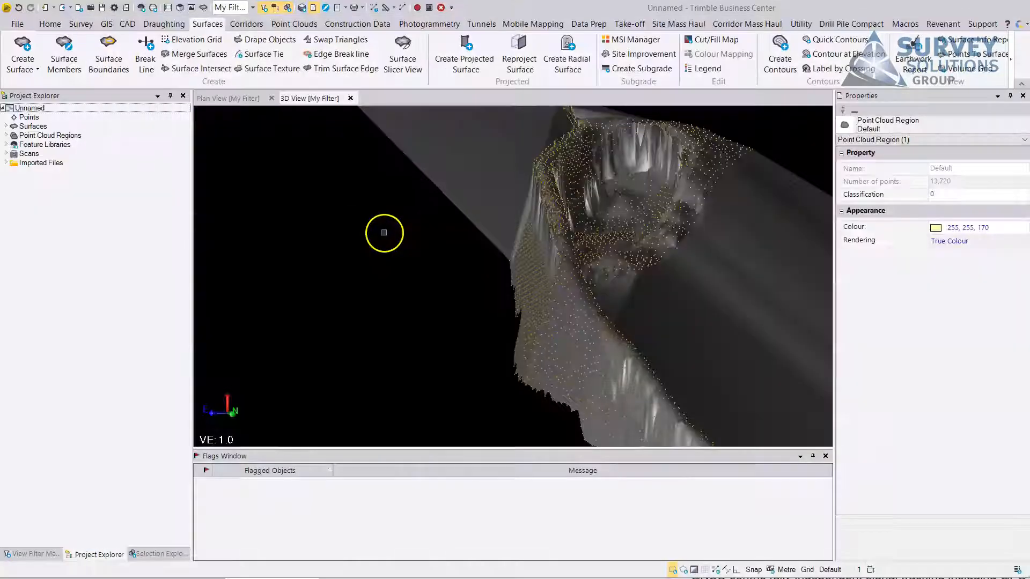
left_click_drag(515, 228, 523, 283)
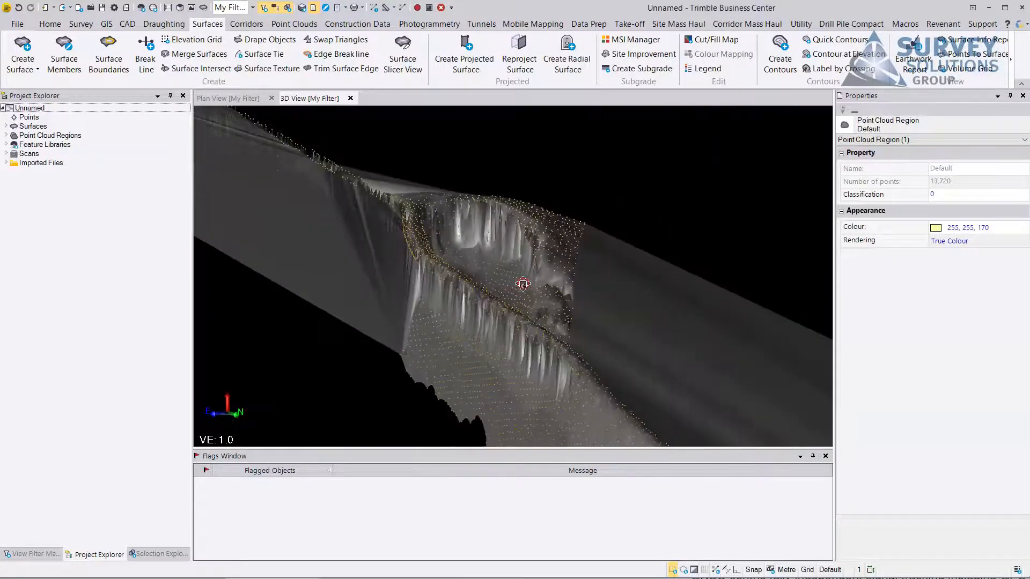
middle_click_drag(411, 258, 515, 292)
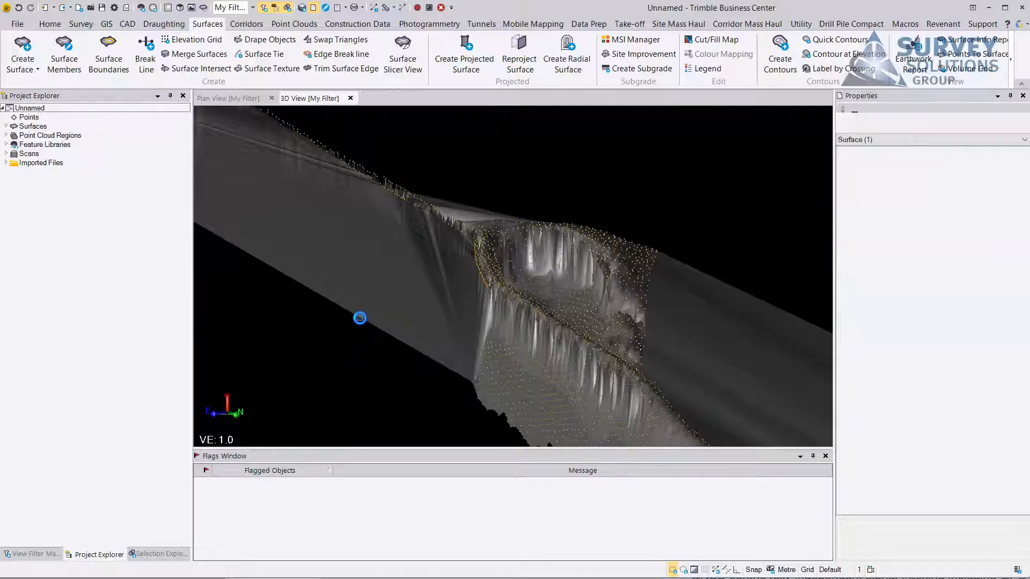
Delete the existing surface named test.
left_click(360, 318)
right_click(360, 317)
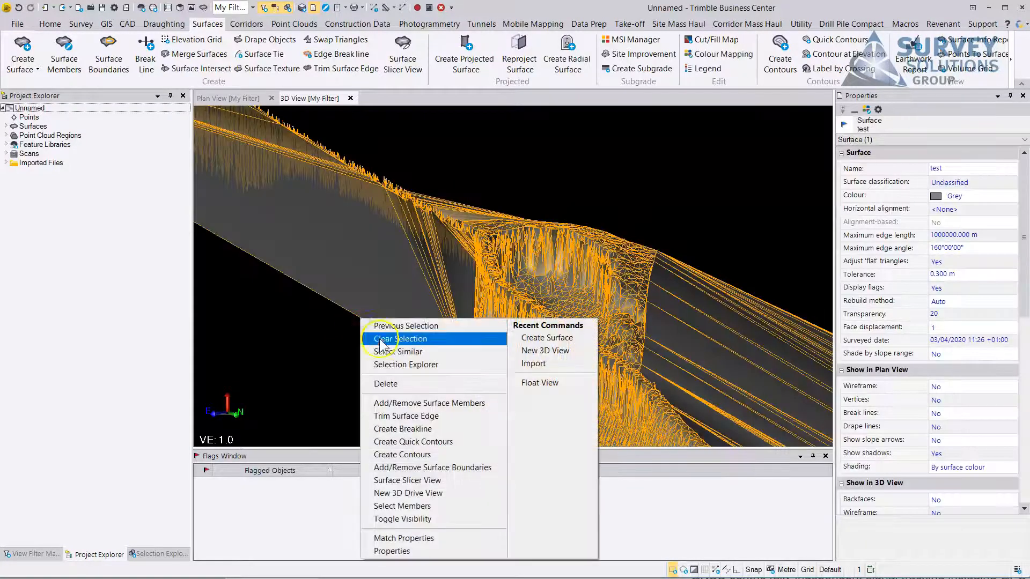
left_click(386, 384)
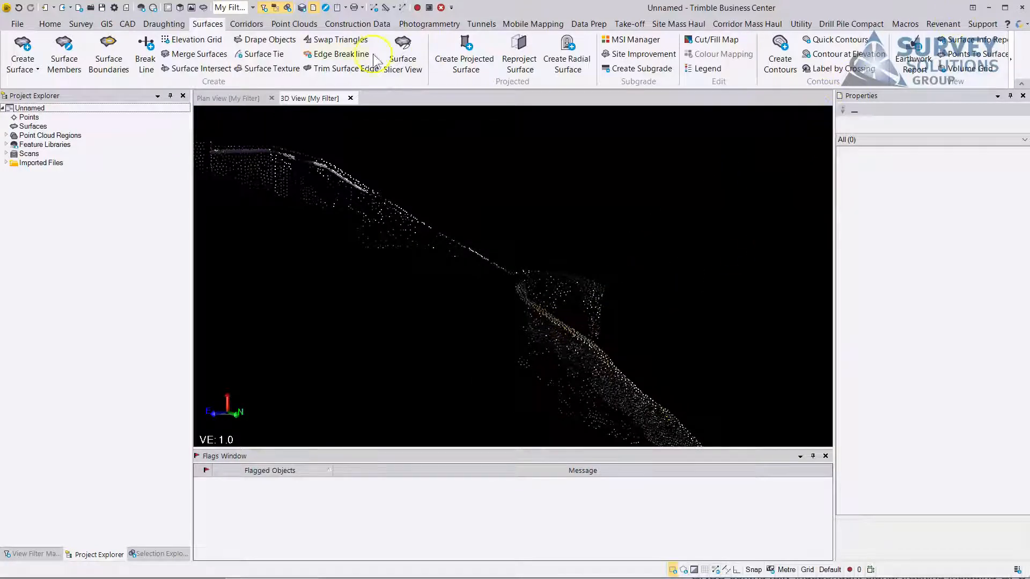
Set the point cloud's displayed point size to Large.
left_click(293, 25)
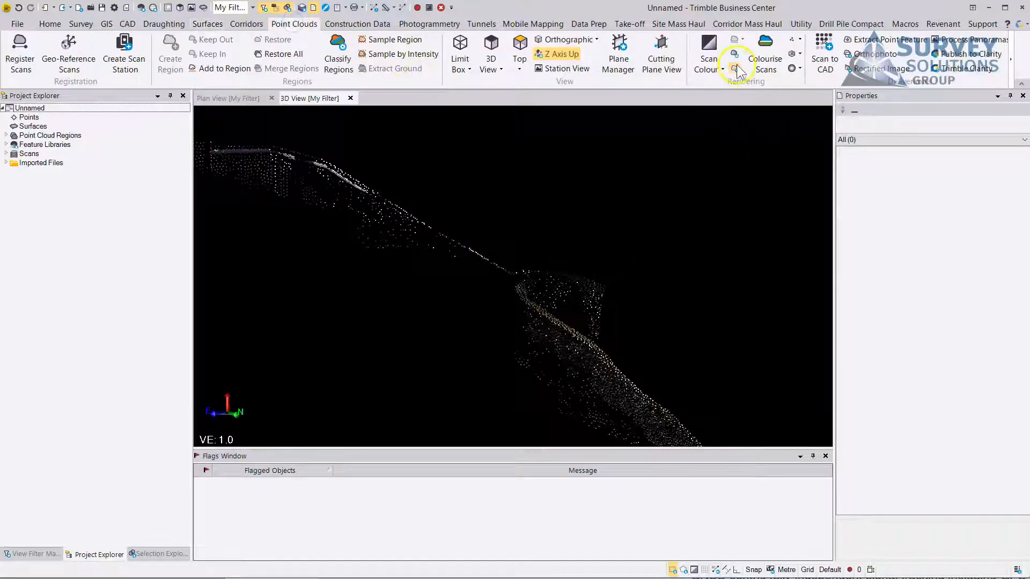
left_click(798, 41)
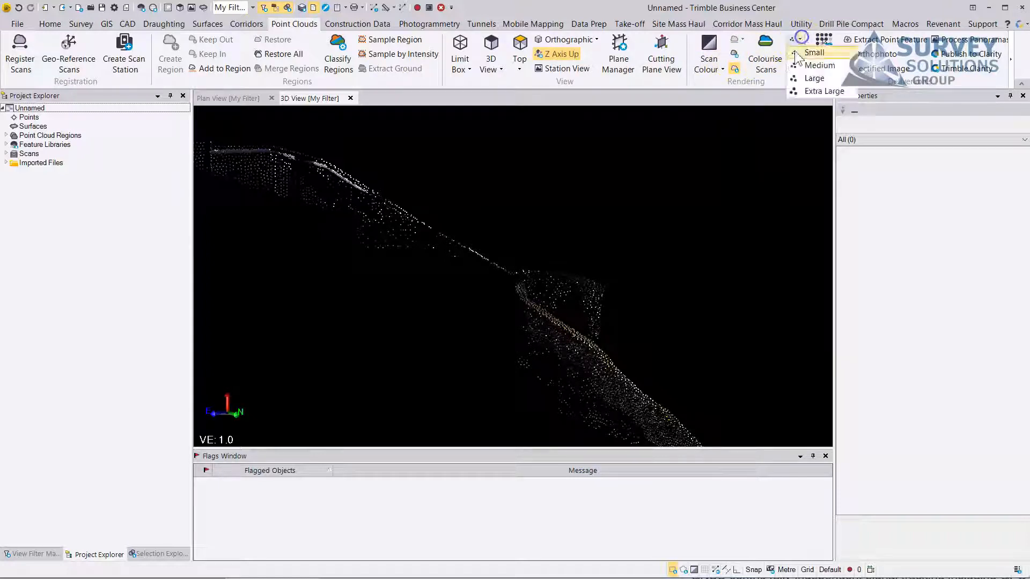
left_click(810, 79)
Try True Colour rendering on the point cloud, and settle on Region Colour.
left_click(725, 69)
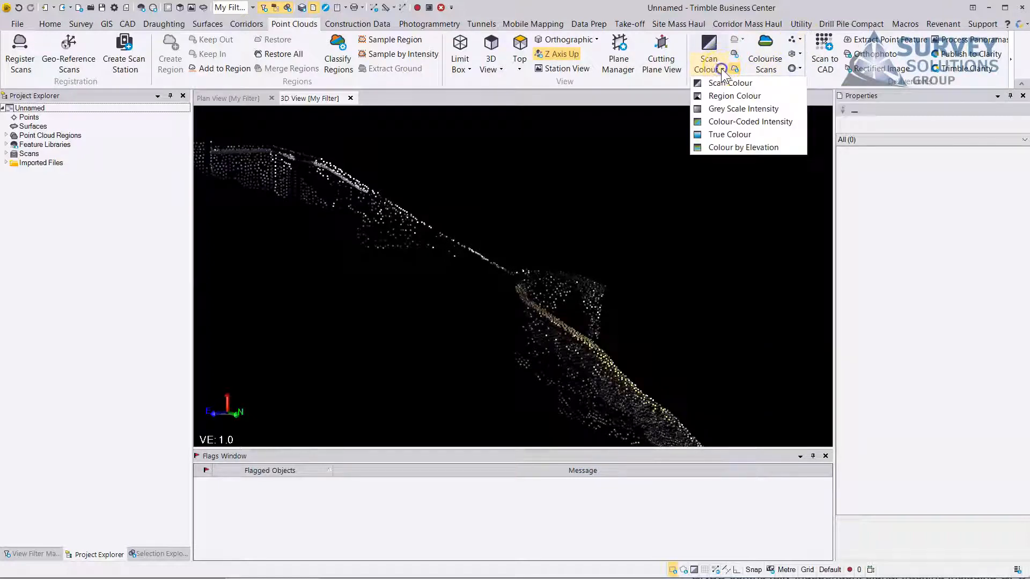
left_click(711, 132)
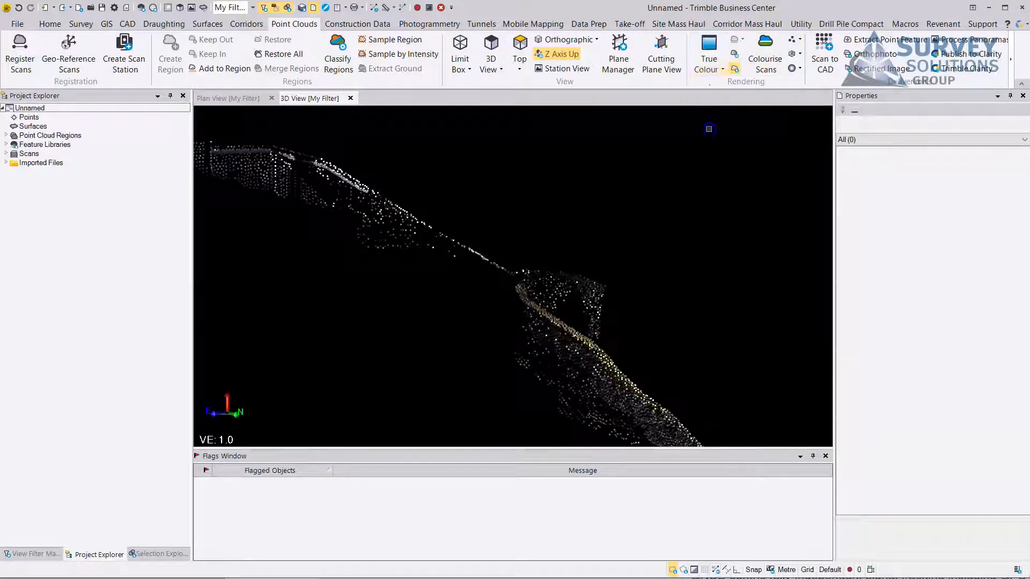
left_click(719, 70)
left_click(720, 97)
Select the points of one wall face along the curved strip with a polygon drawn from above.
left_click_drag(590, 300, 514, 308)
scroll(458, 252, "up", 3)
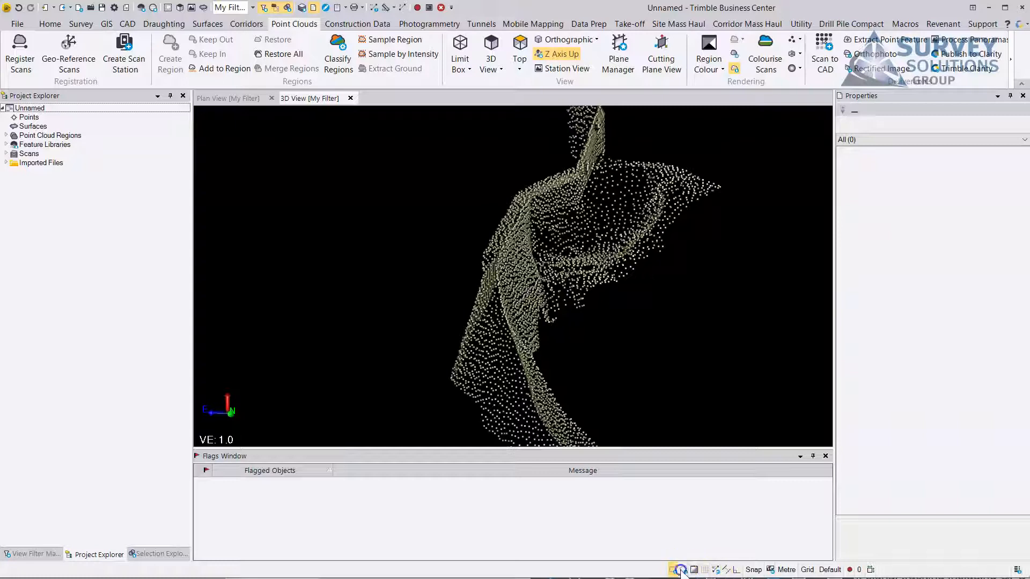
middle_click_drag(578, 301, 641, 494)
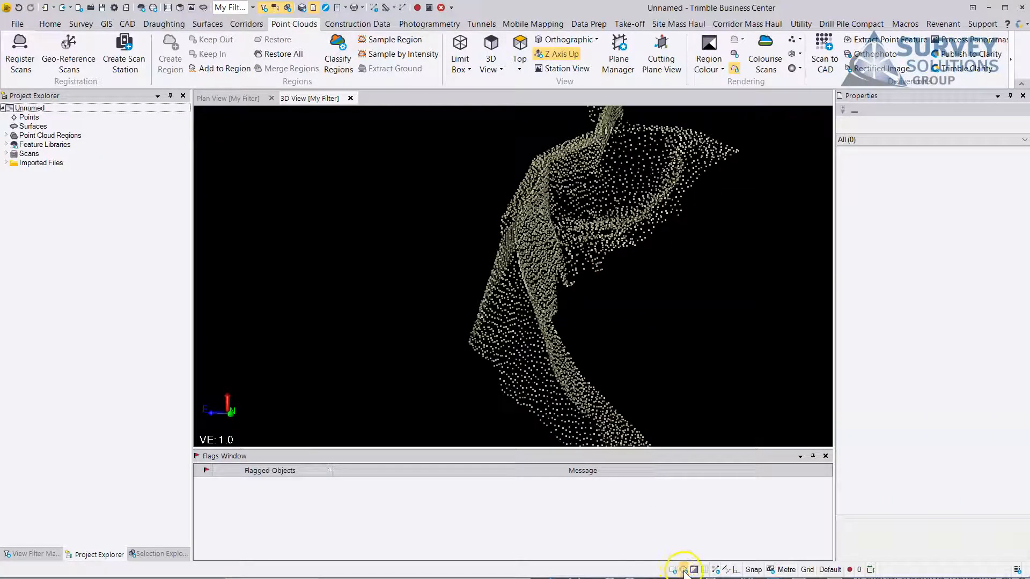
left_click_drag(562, 322, 498, 417)
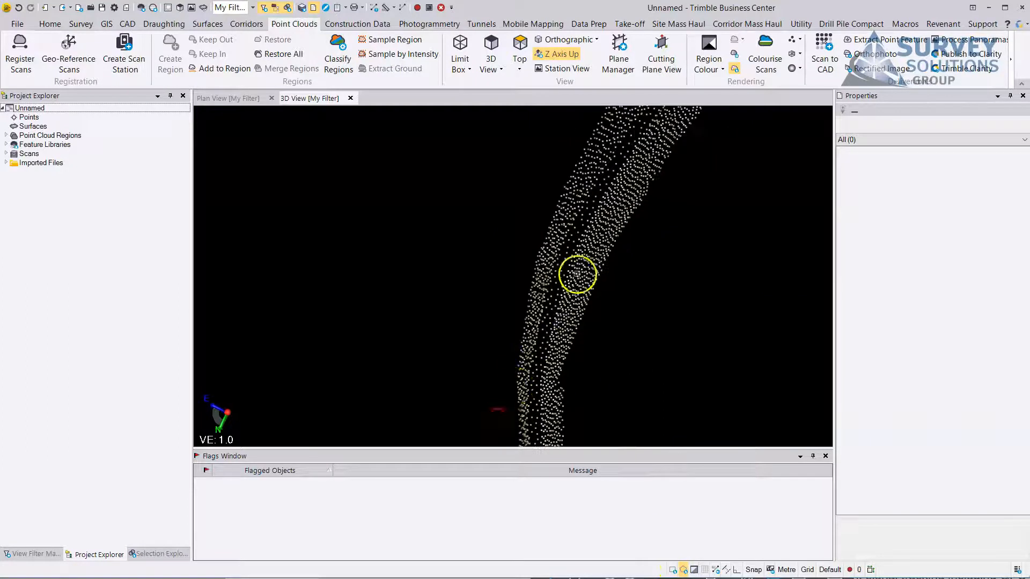
scroll(577, 274, "up", 2)
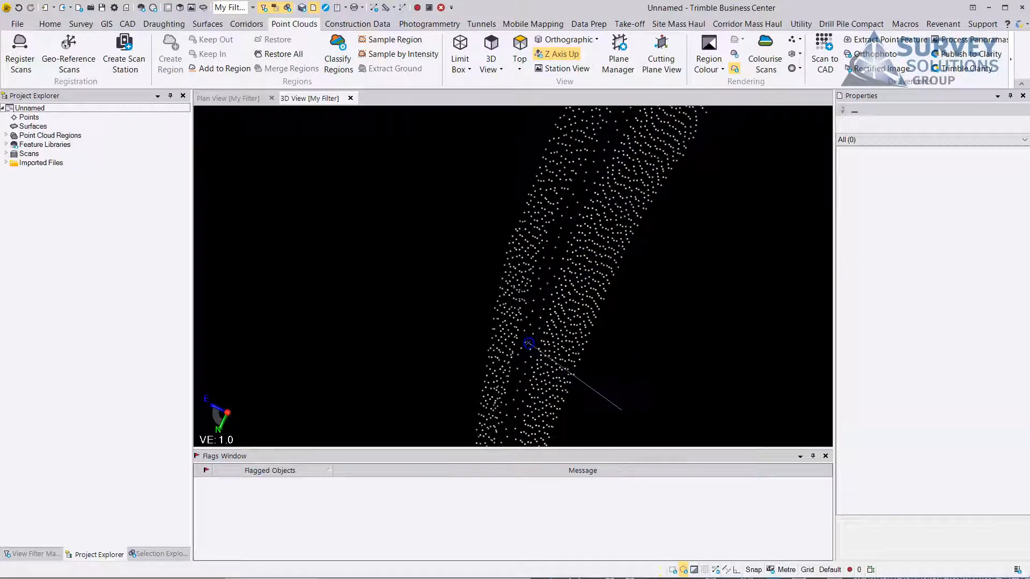
left_click(528, 343)
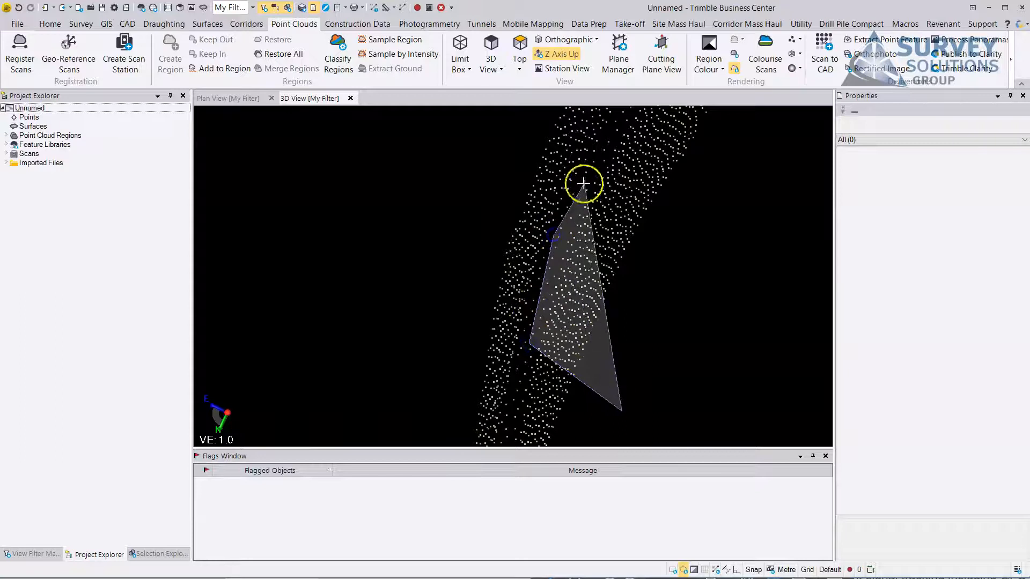
middle_click_drag(584, 183, 495, 357)
left_click(533, 283)
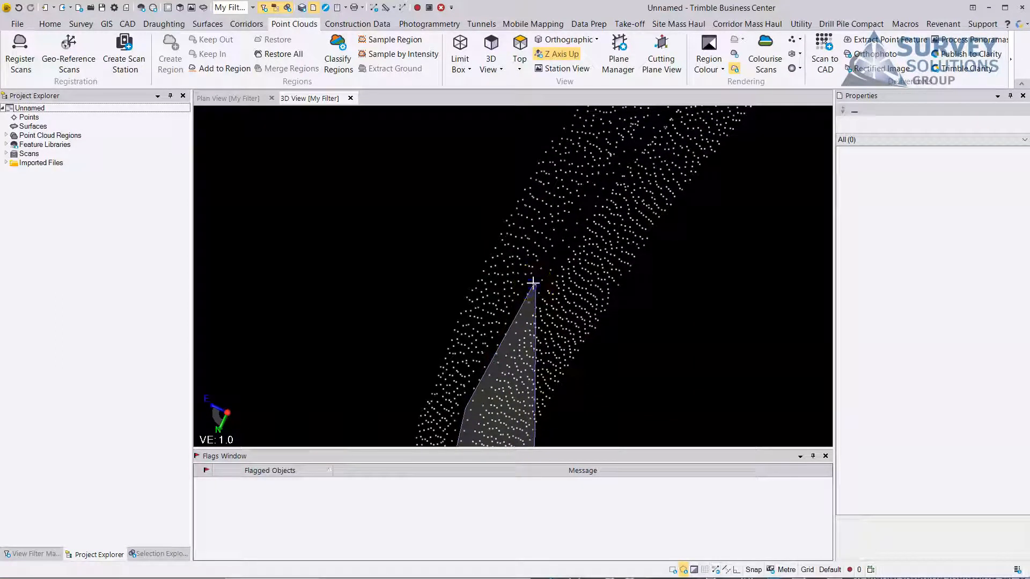
left_click(598, 191)
middle_click_drag(613, 175, 528, 287)
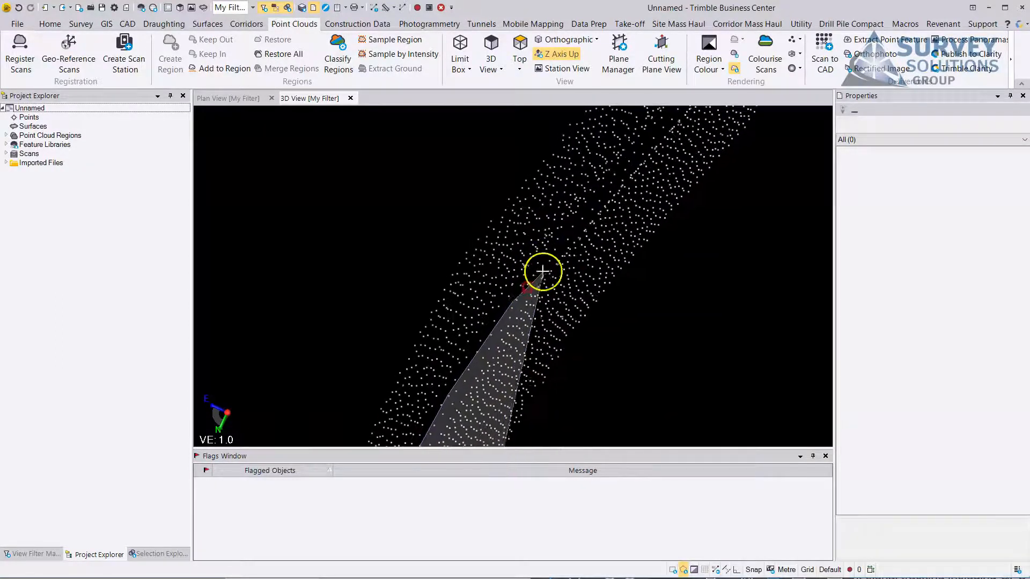
middle_click_drag(563, 237, 551, 258)
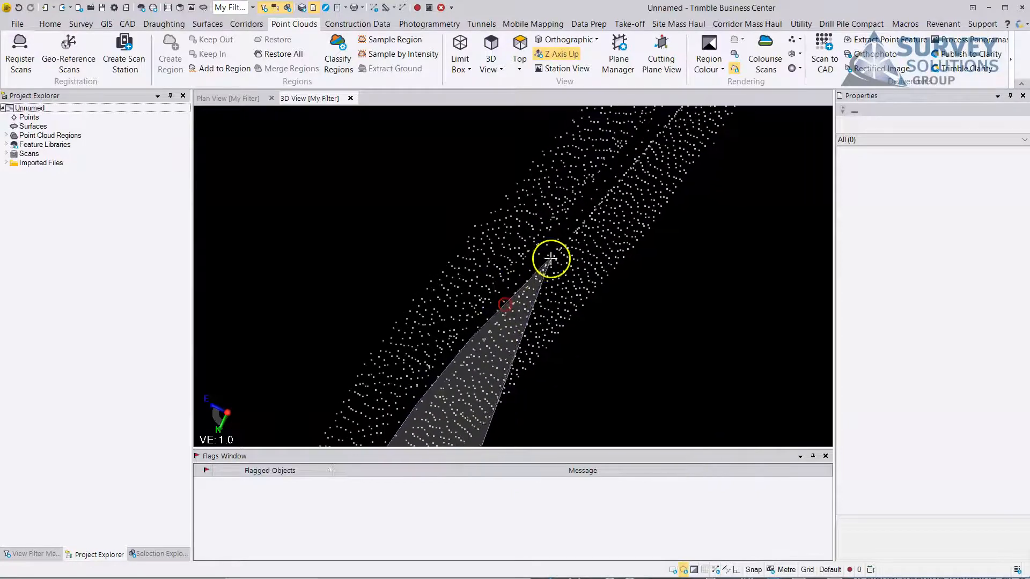
left_click(555, 240)
left_click(624, 276)
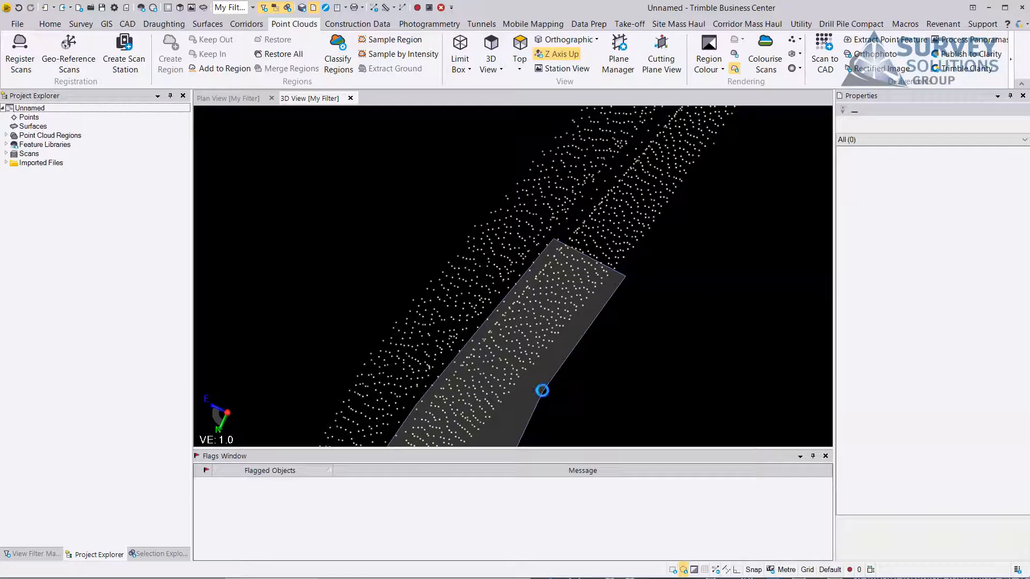
scroll(540, 397, "down", 3)
middle_click_drag(540, 397, 600, 174)
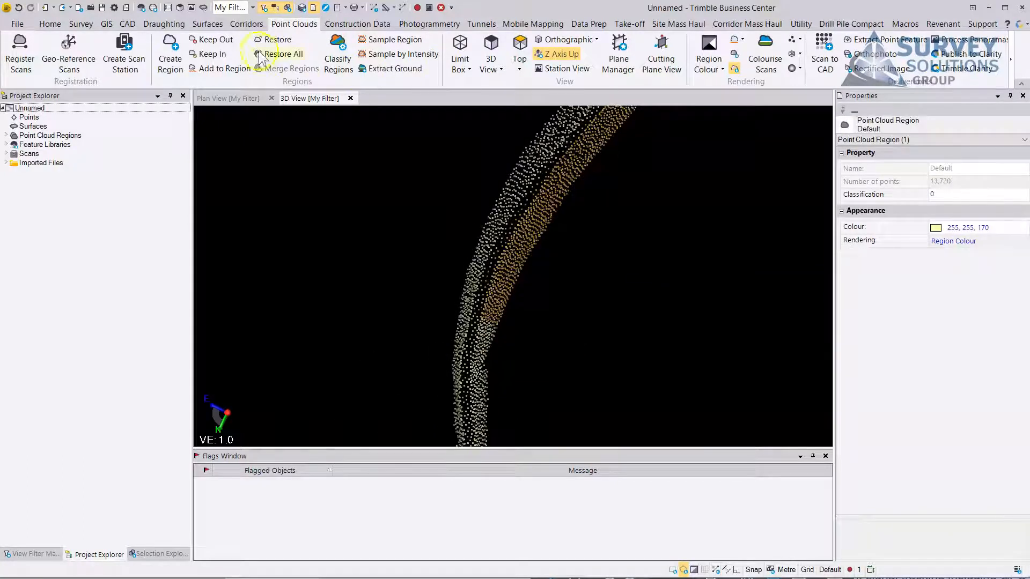
Create a point cloud region named Wall1 from the selected wall points.
left_click(170, 54)
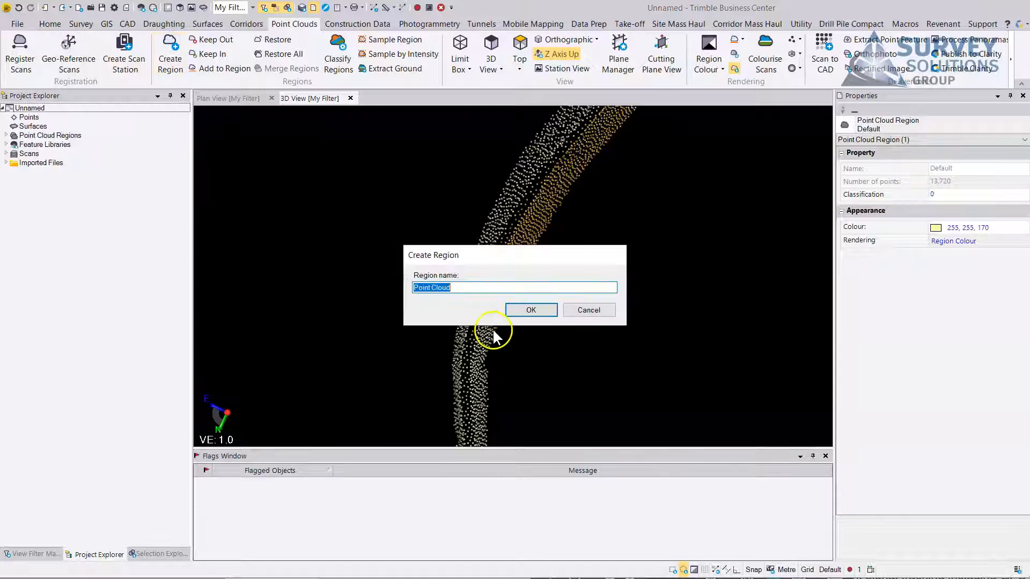
type("Wall")
key("Return")
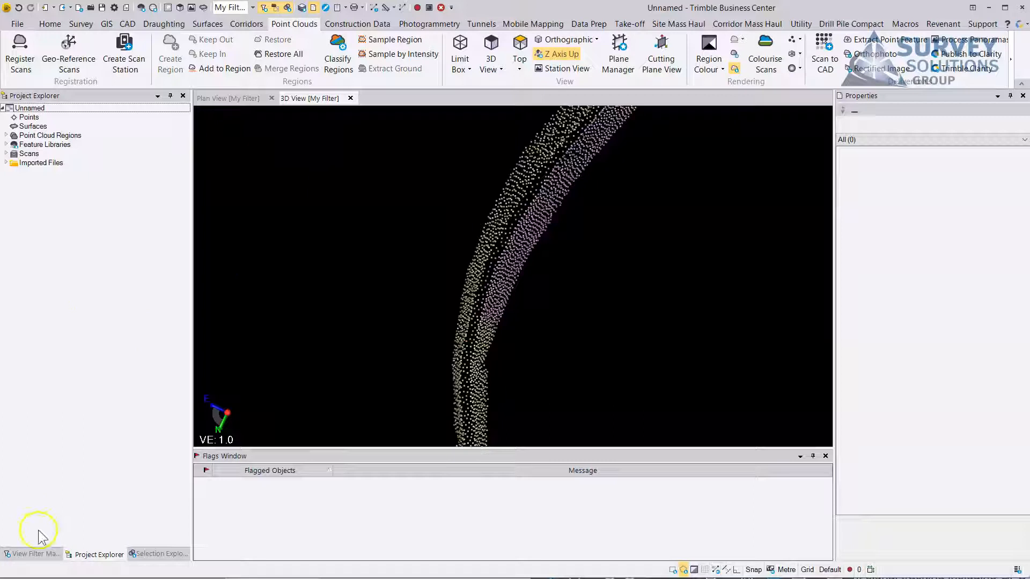
Hide the Default point cloud region through the view filter, leaving Wall1 displayed.
left_click(43, 556)
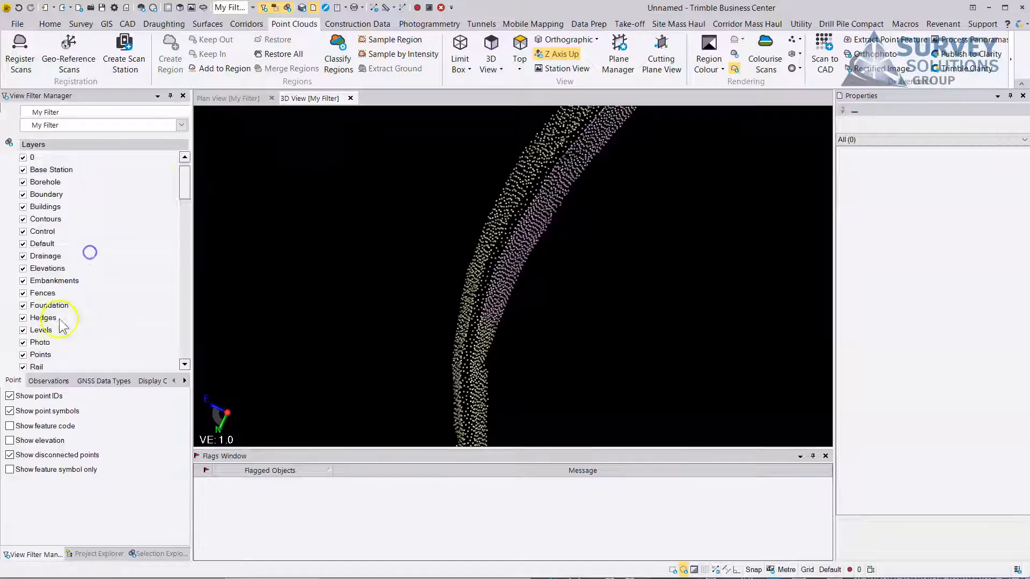
left_click_drag(185, 178, 169, 387)
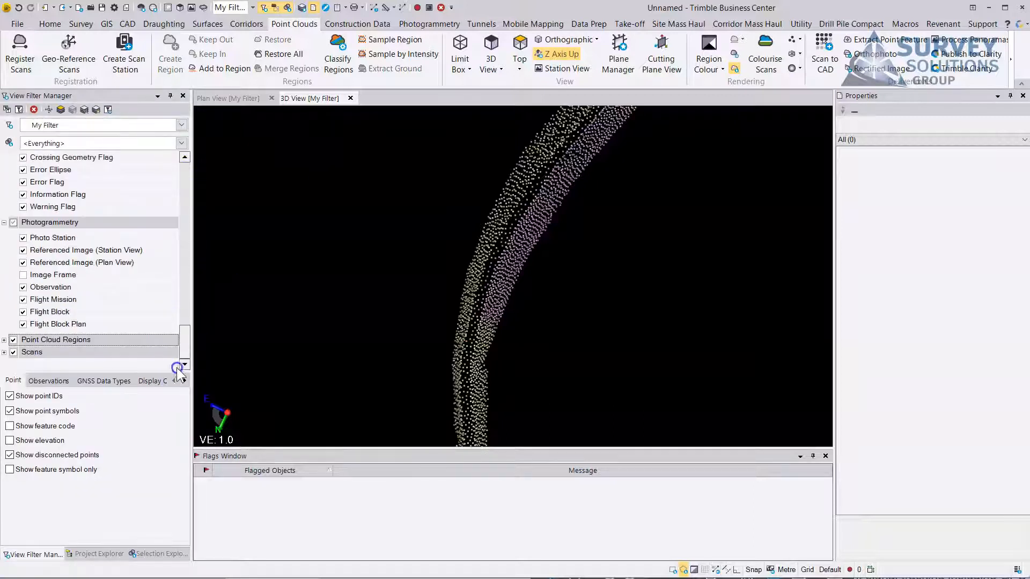
left_click(5, 340)
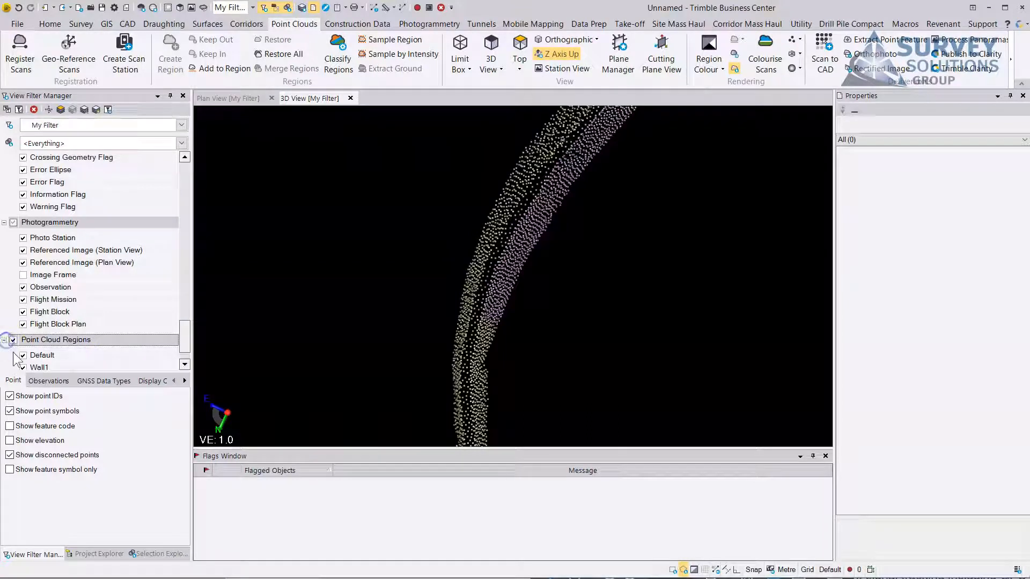
left_click(23, 356)
Start a projected surface named Projected with the Wall1 points, outlined by a polygon facing the wall, as its members.
left_click_drag(533, 269, 506, 214)
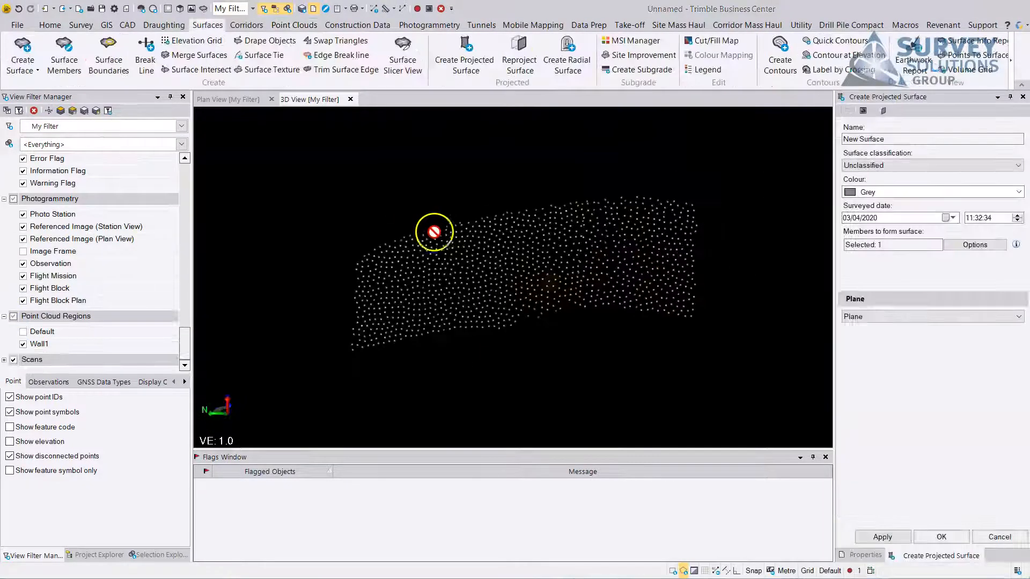
mouse_move(517, 241)
left_mouse_down()
mouse_move(519, 359)
mouse_move(533, 308)
mouse_move(531, 248)
mouse_move(531, 306)
mouse_move(497, 299)
mouse_move(520, 297)
left_mouse_up()
mouse_move(446, 248)
left_mouse_down()
mouse_move(470, 240)
mouse_move(472, 254)
mouse_move(451, 251)
left_mouse_up()
left_click_drag(552, 246, 616, 252)
mouse_move(516, 285)
left_mouse_down()
mouse_move(507, 275)
mouse_move(537, 263)
left_mouse_up()
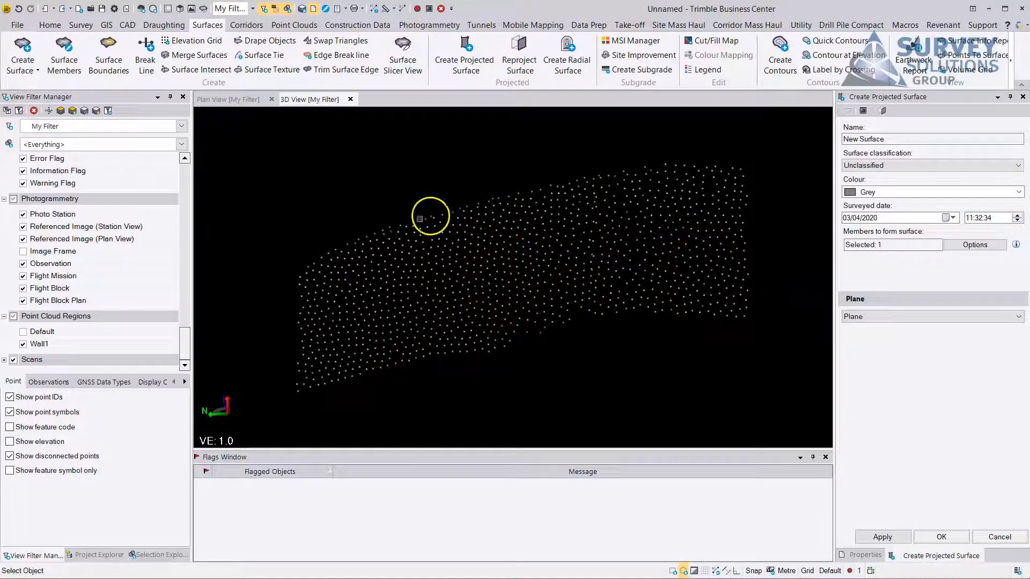
left_click(471, 51)
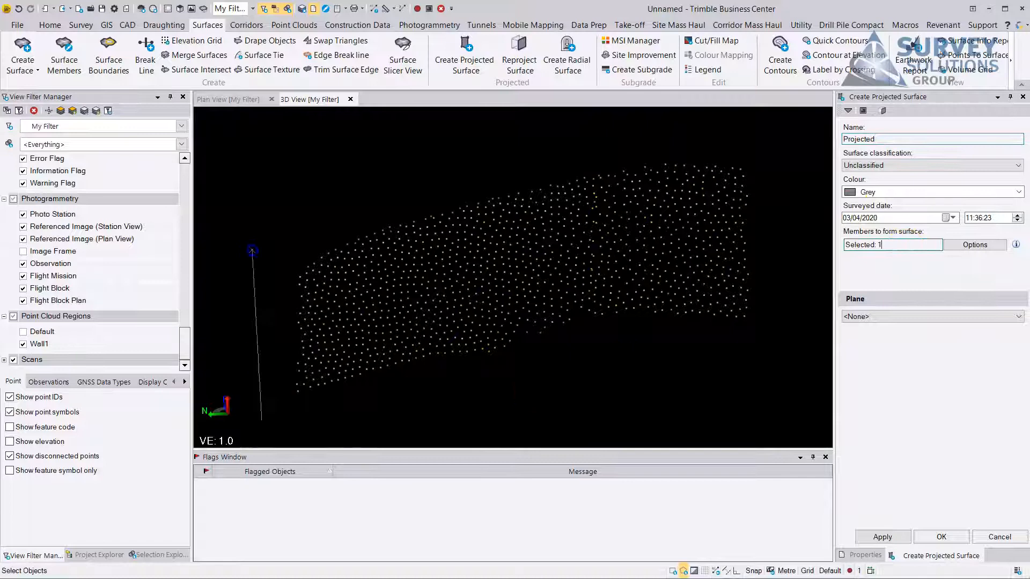
left_click(736, 117)
left_click(794, 234)
left_click(749, 363)
Define a new plane parallel to the active view, positioned near the middle of the wall points, and create the projected surface on it.
left_click(858, 321)
left_click(860, 341)
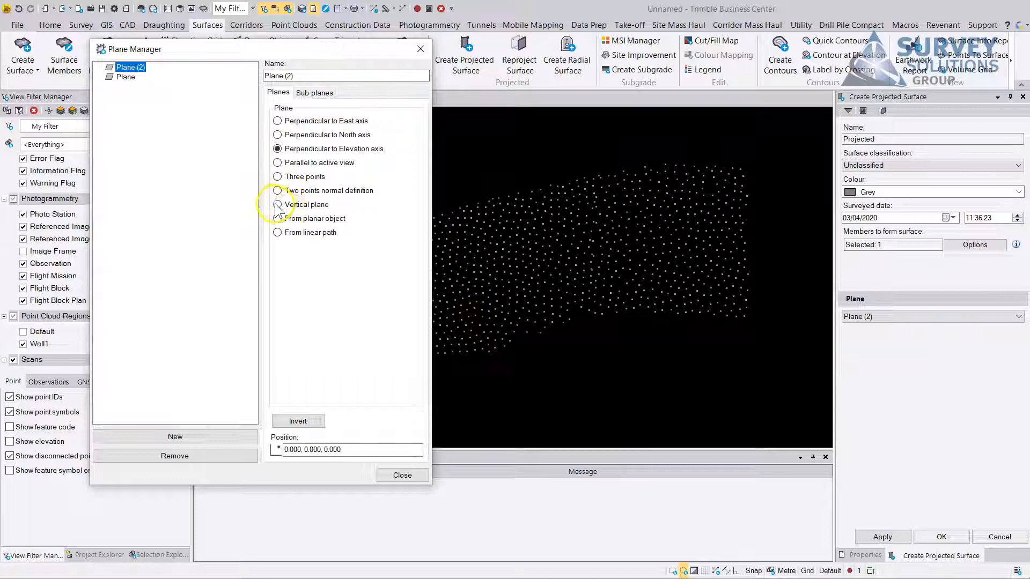
left_click(278, 163)
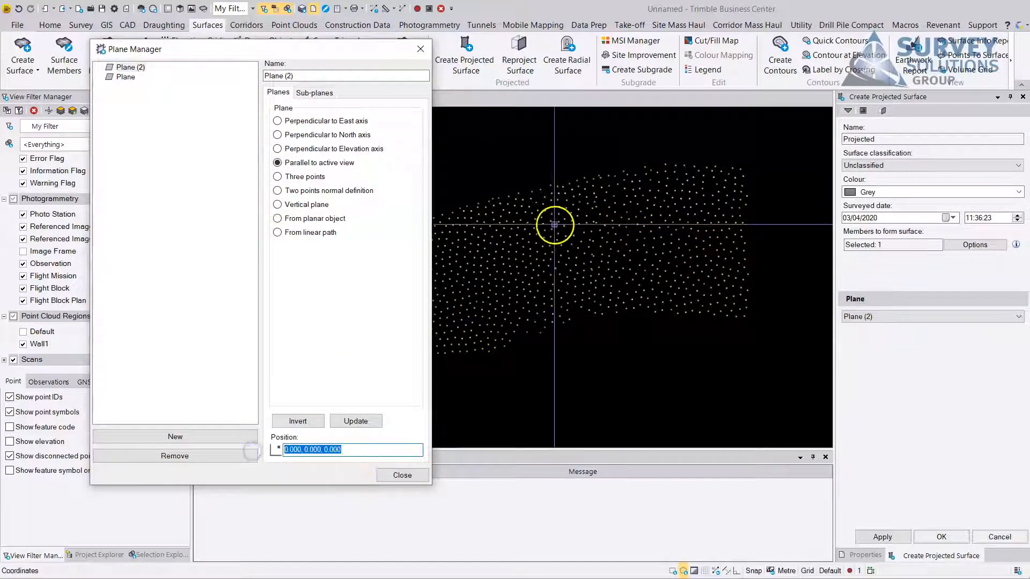
left_click(527, 271)
mouse_move(528, 270)
middle_mouse_down("shift")
mouse_move(596, 276)
mouse_move(674, 239)
mouse_move(665, 251)
mouse_move(680, 248)
mouse_move(651, 264)
mouse_move(527, 268)
mouse_move(539, 263)
middle_mouse_up("shift")
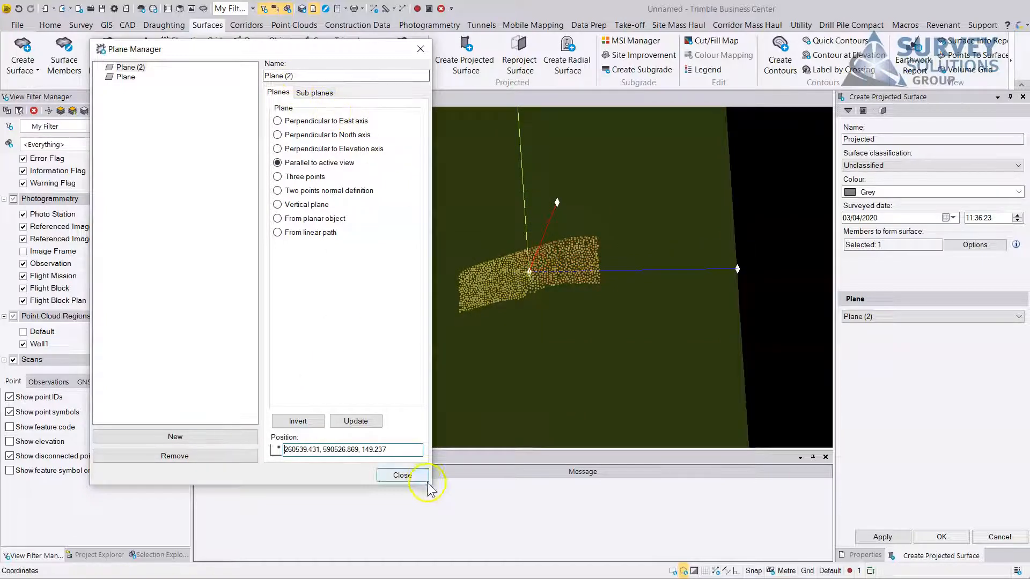
left_click(402, 476)
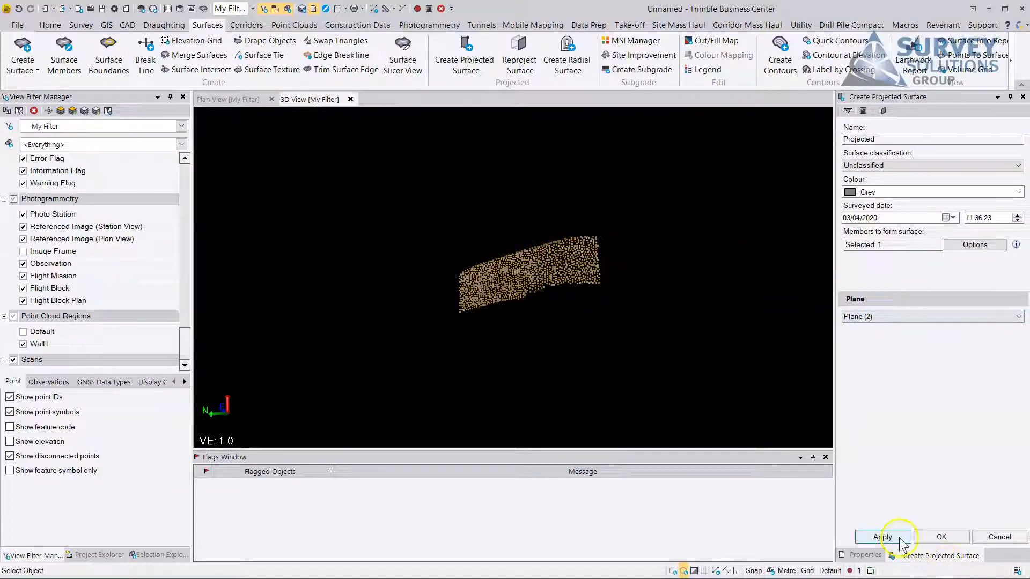
scroll(537, 266, "up", 6)
scroll(549, 207, "down", 10)
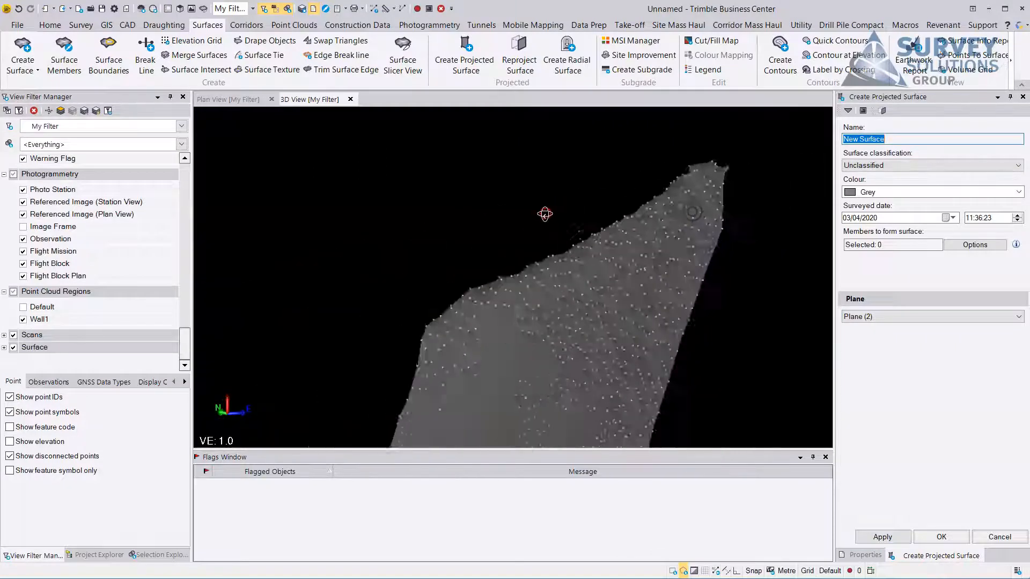
Examine the new projected wall surface from several angles and close the projected surface command.
left_click_drag(530, 220, 552, 255)
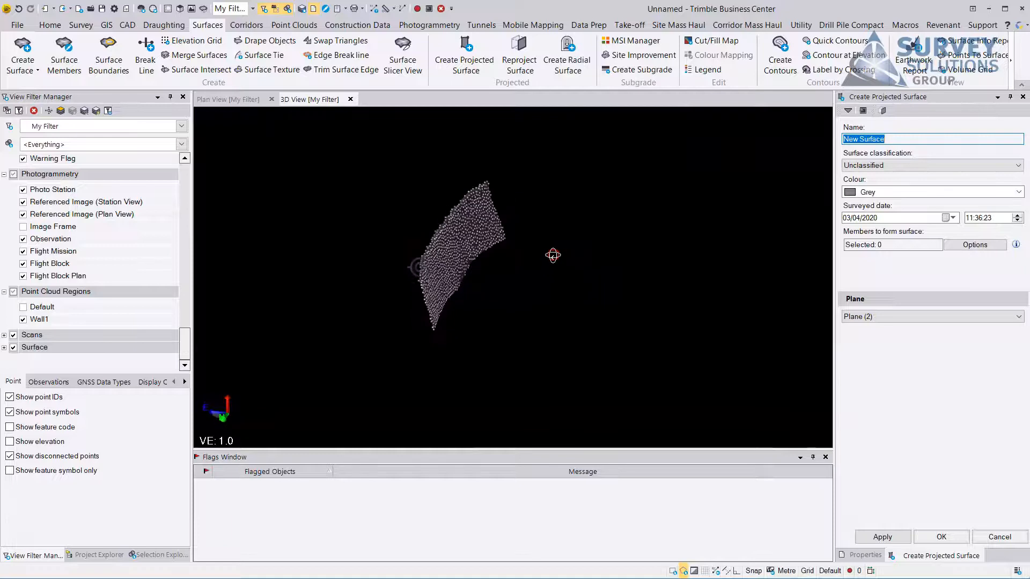
middle_click_drag(544, 291, 616, 308)
scroll(518, 278, "up", 5)
left_click_drag(522, 264, 541, 261)
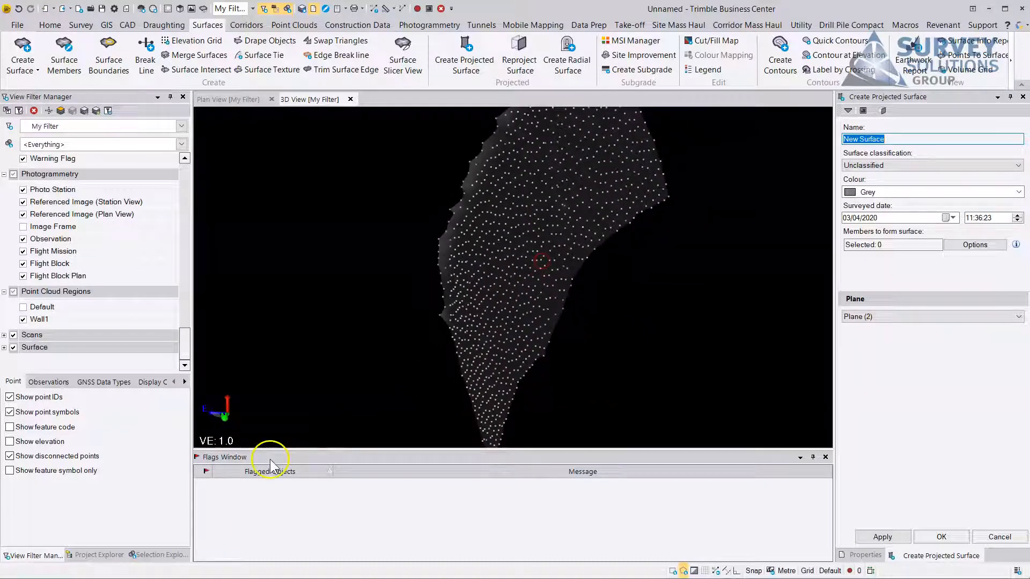
left_click(988, 540)
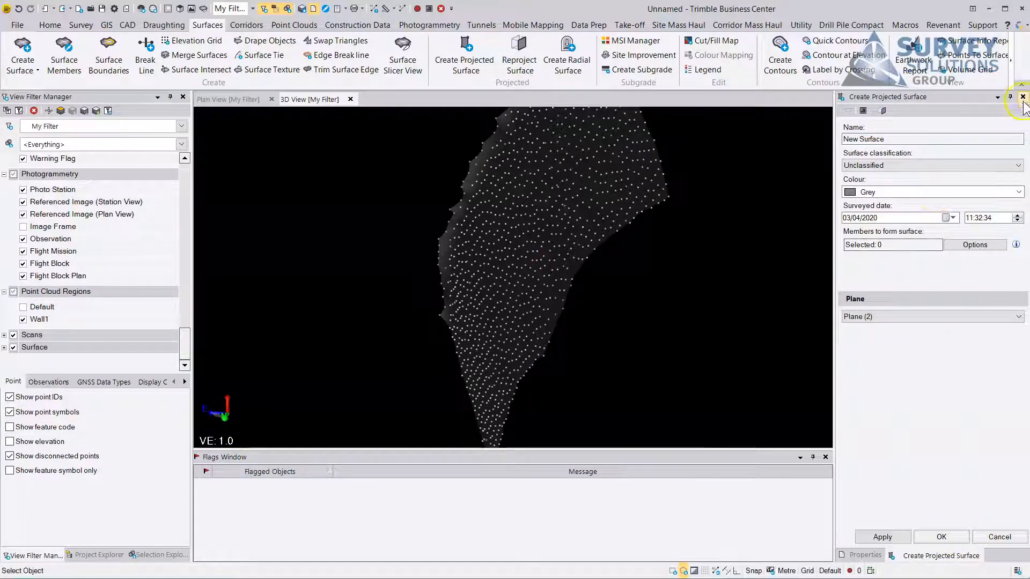
left_click(1023, 96)
left_click_drag(649, 259, 558, 254)
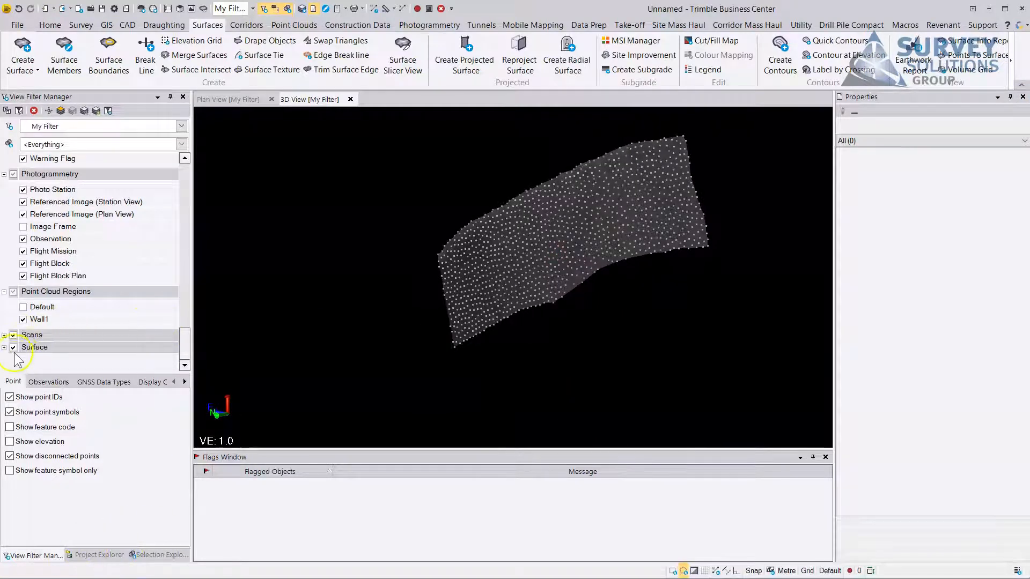
List the scans and surfaces in the view filter, then show the Default point cloud region and hide Wall1.
left_click(5, 335)
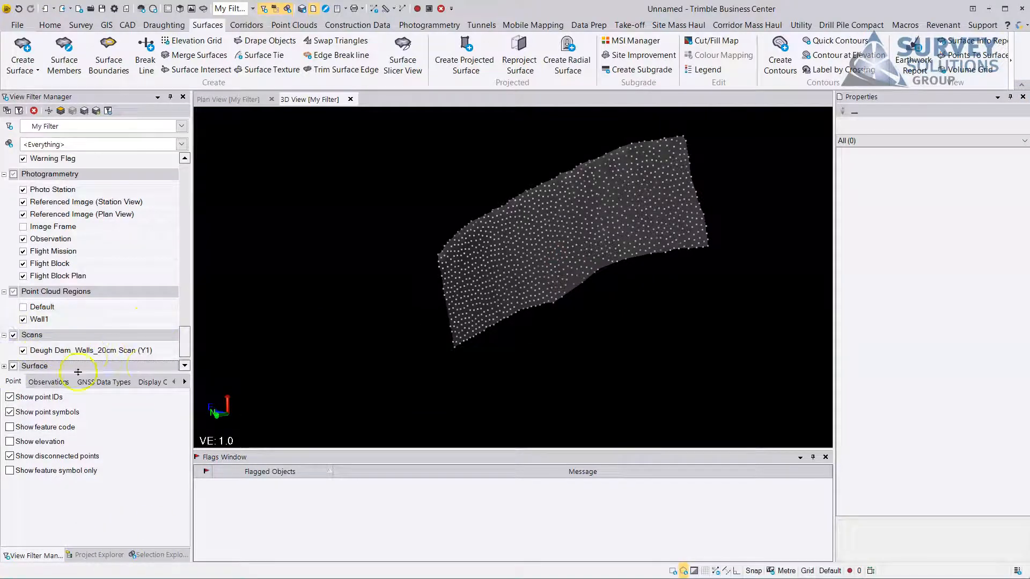
left_click(185, 366)
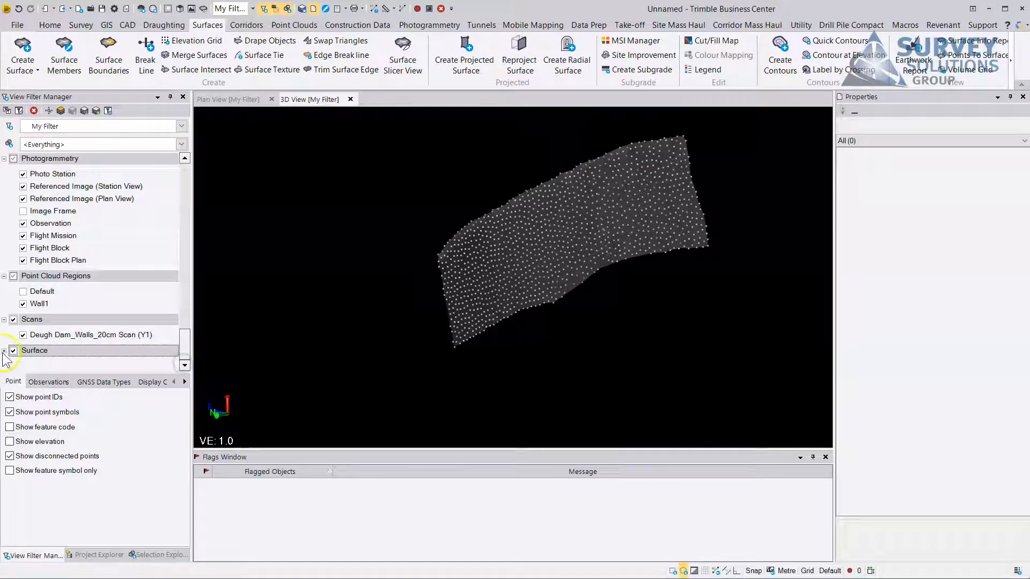
left_click(4, 351)
left_click(186, 356)
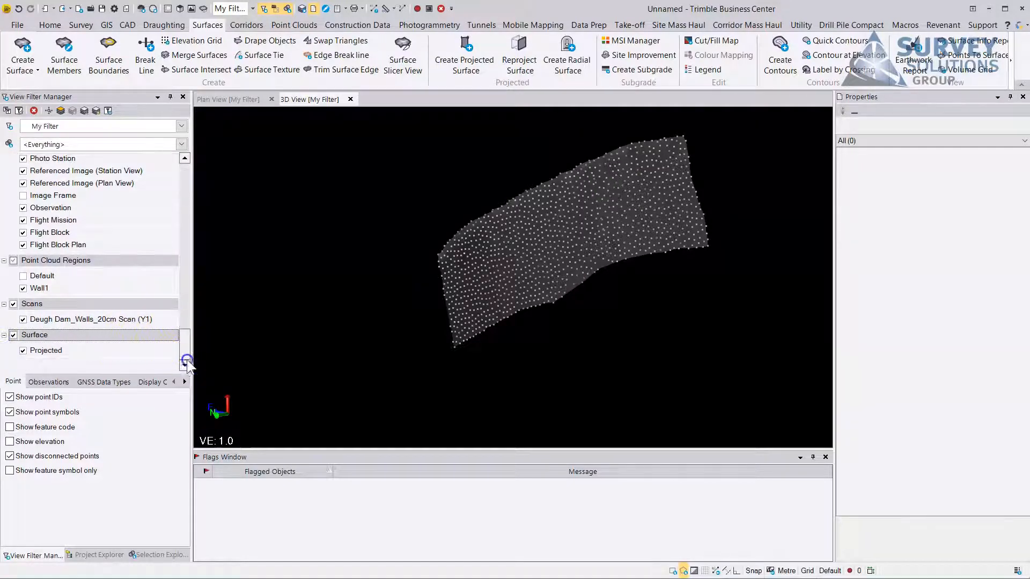
left_click_drag(478, 260, 476, 288)
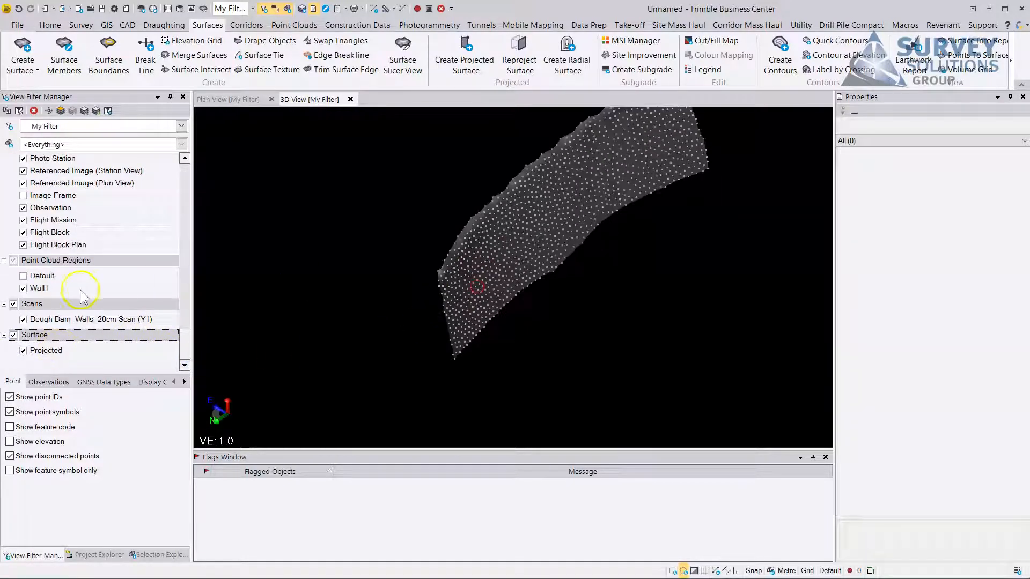
left_click(24, 276)
left_click(23, 288)
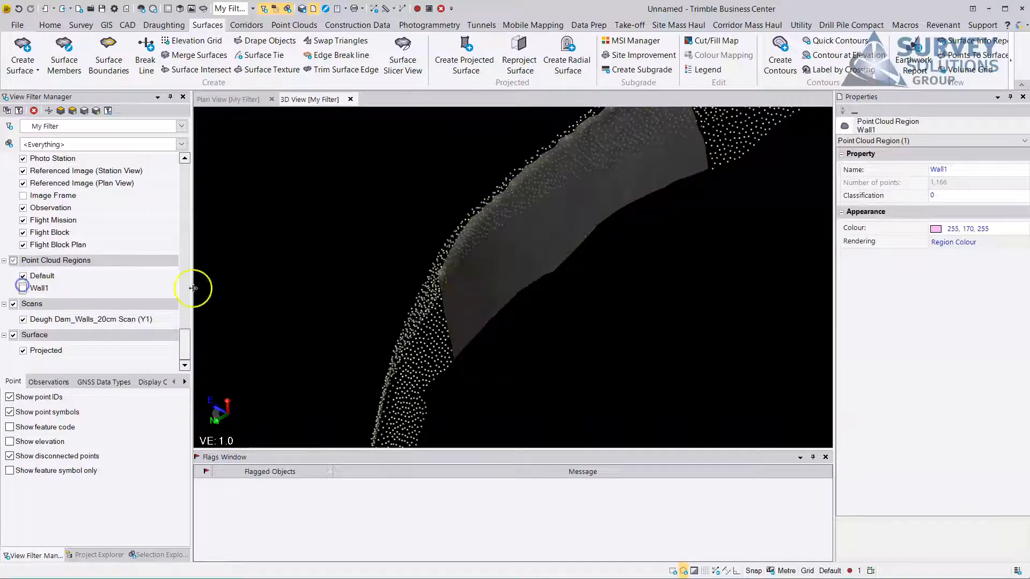
Select the back wall points from above with a polygon that follows the jagged upper edge of the projected surface.
scroll(460, 291, "down", 3)
mouse_move(547, 274)
left_mouse_down()
mouse_move(543, 322)
mouse_move(471, 283)
mouse_move(523, 385)
left_mouse_up()
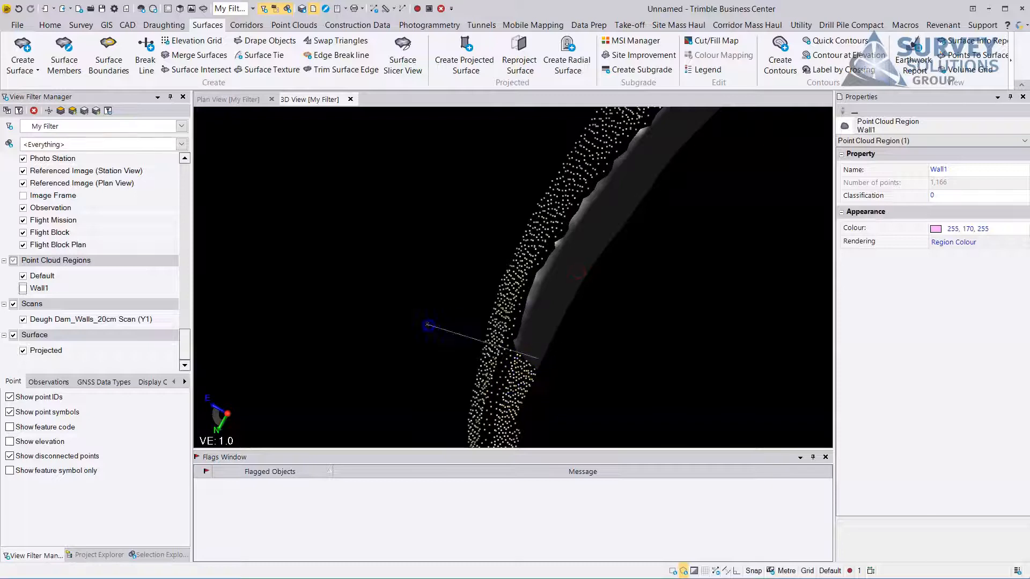
left_click(428, 325)
middle_click_drag(501, 223, 404, 349)
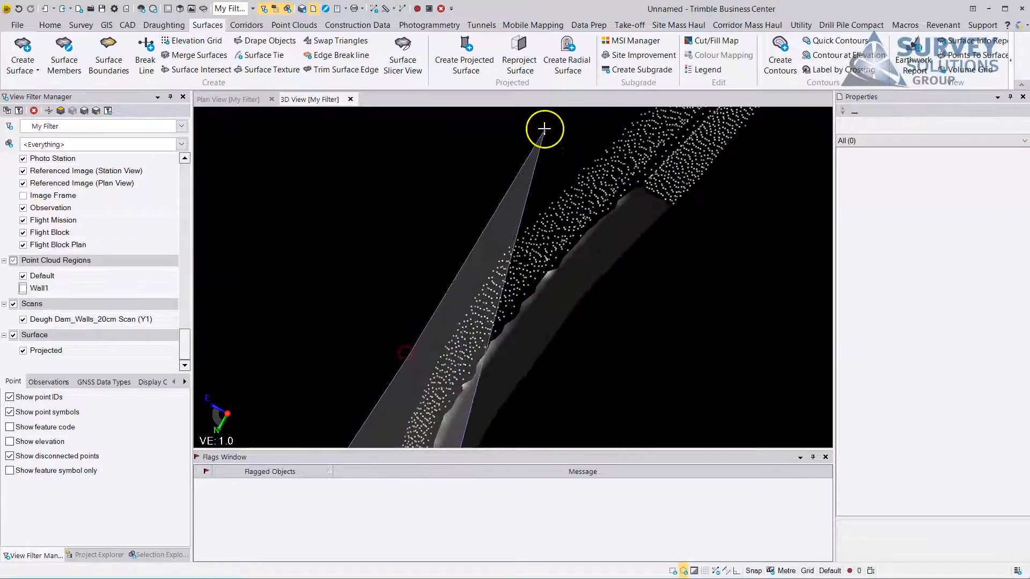
left_click(567, 136)
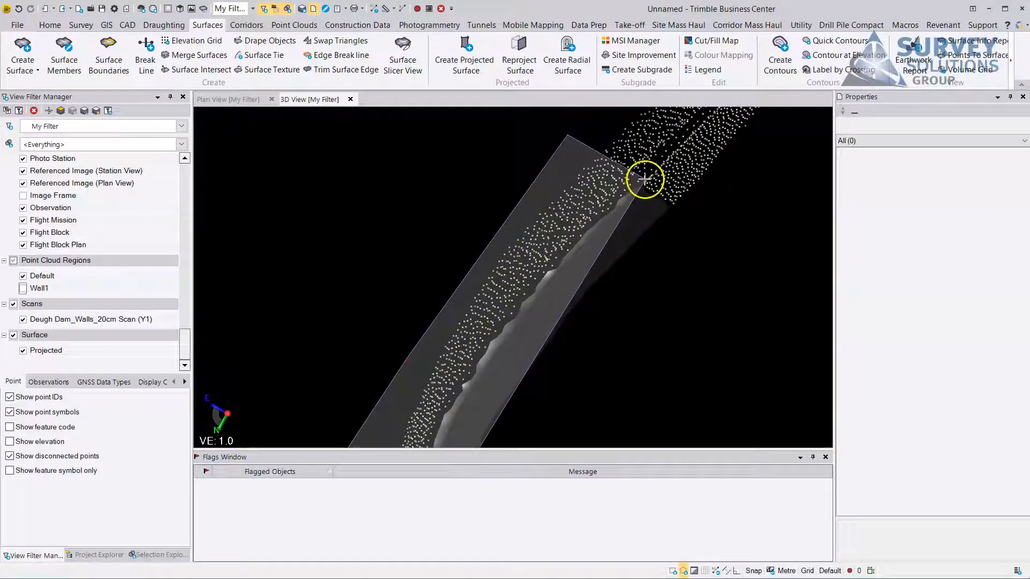
left_click(645, 179)
left_click(634, 207)
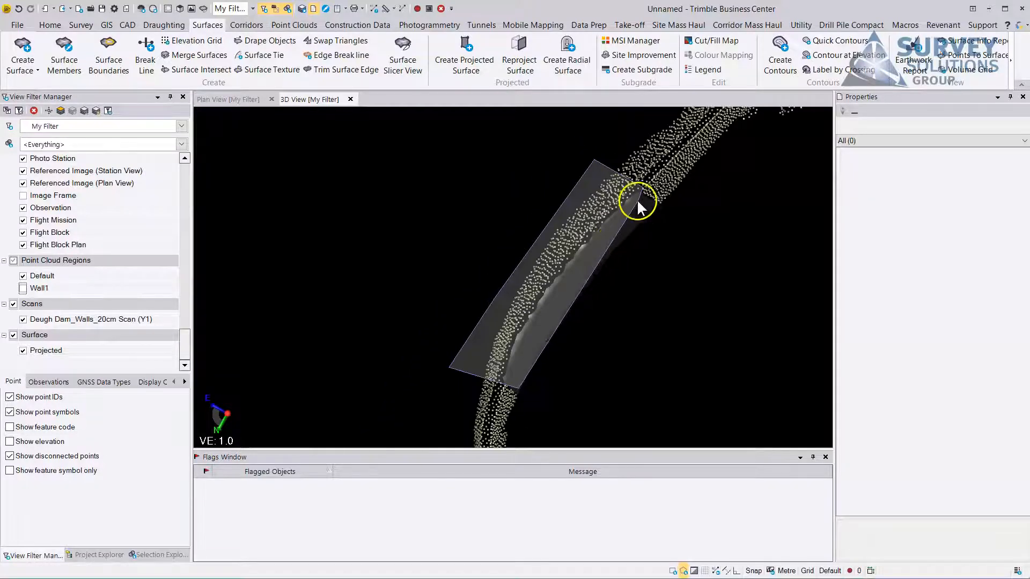
scroll(595, 201, "up", 5)
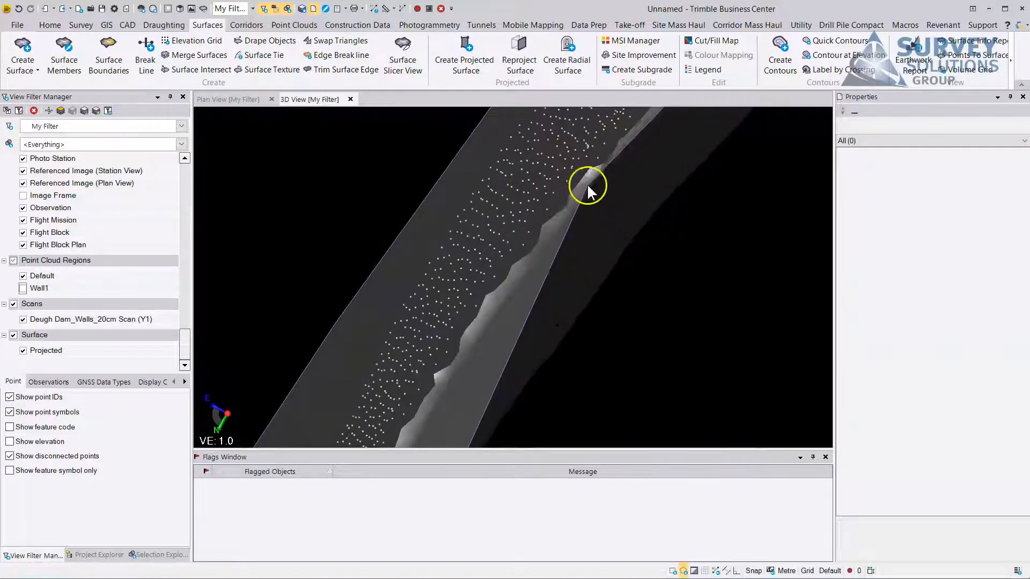
left_click(609, 165)
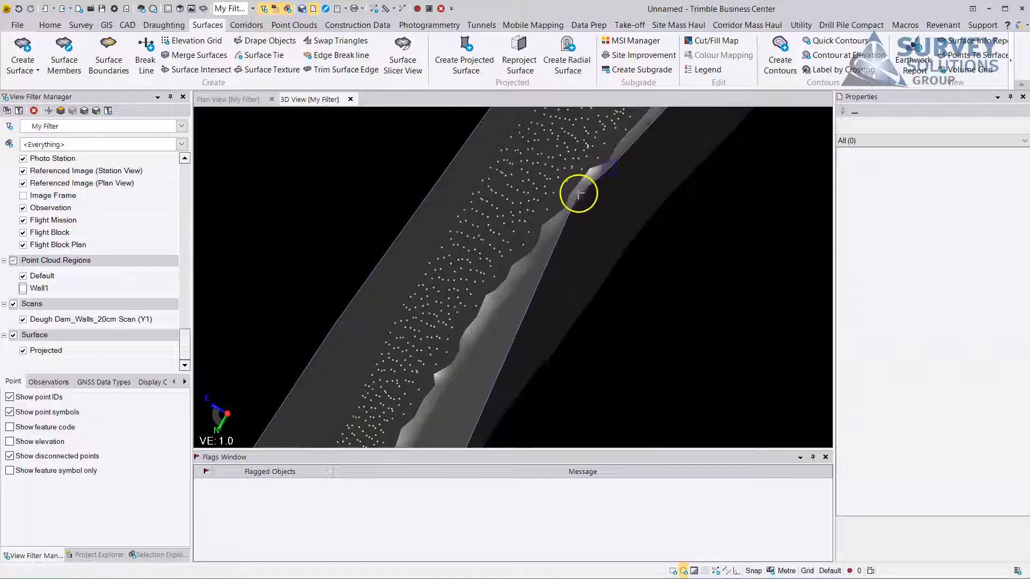
left_click(571, 207)
middle_click_drag(497, 329, 569, 173)
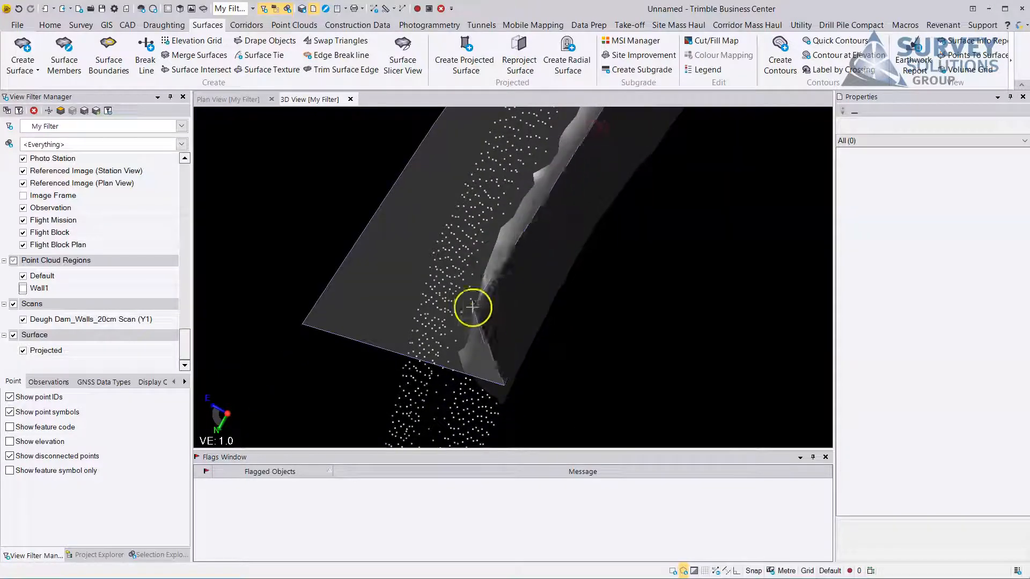
left_click(469, 355)
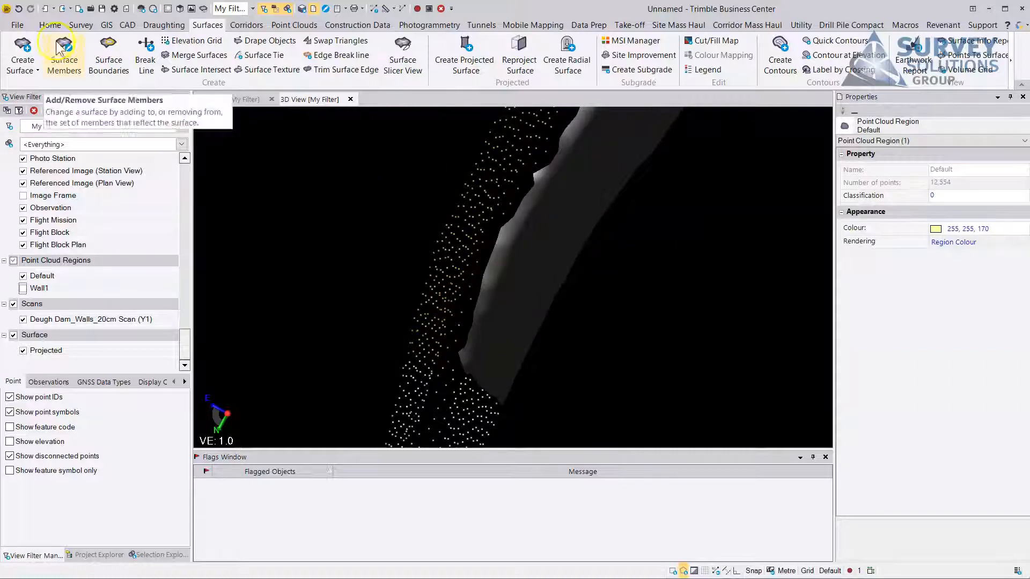
Create a point cloud region named back wall from the selected points.
left_click(50, 25)
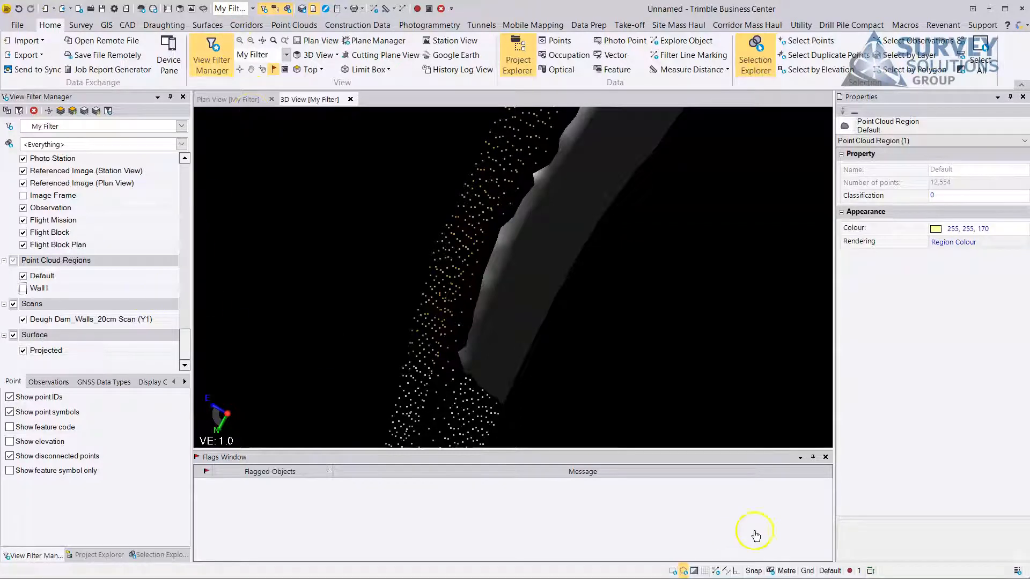
left_click(294, 25)
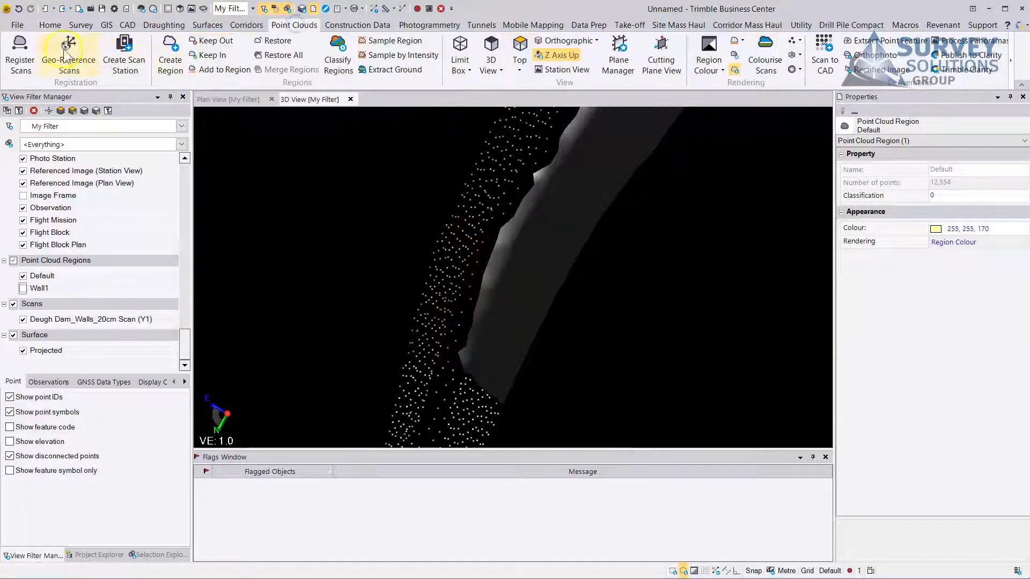
left_click(170, 51)
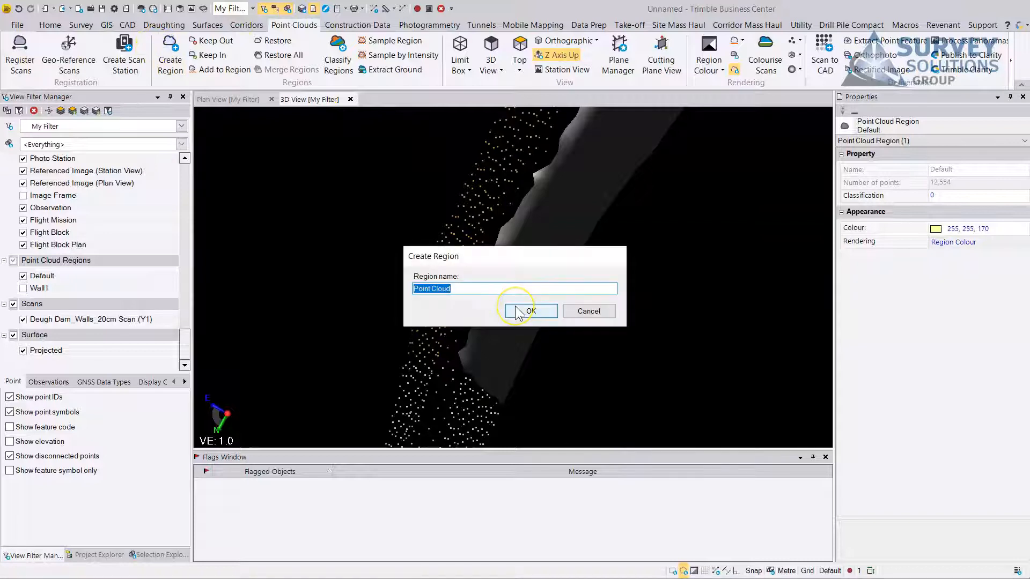
type("back wall")
left_click(532, 314)
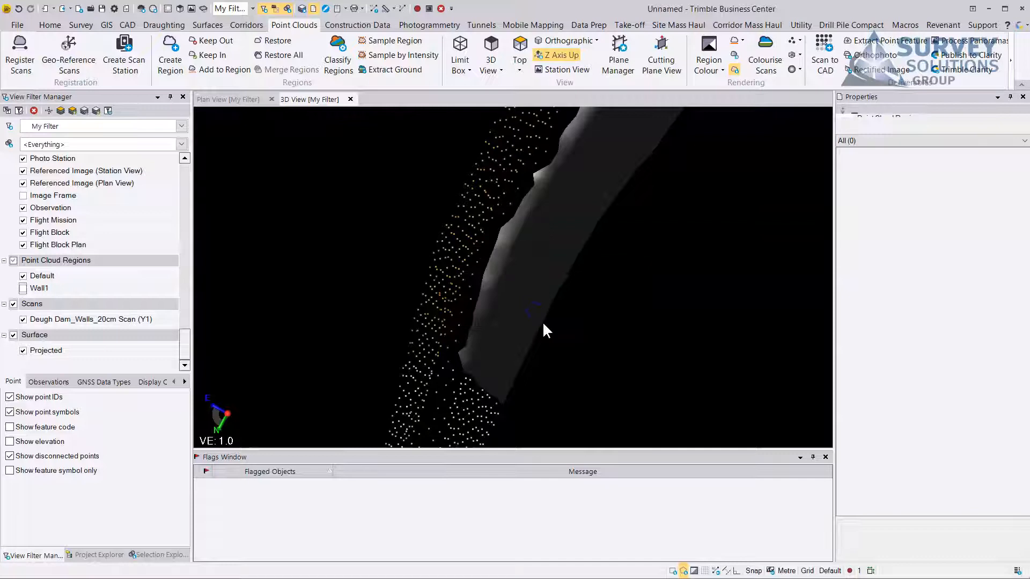
Hide the Default point cloud region and turn the 3D view to face the back wall points.
right_click_drag(394, 285, 590, 266)
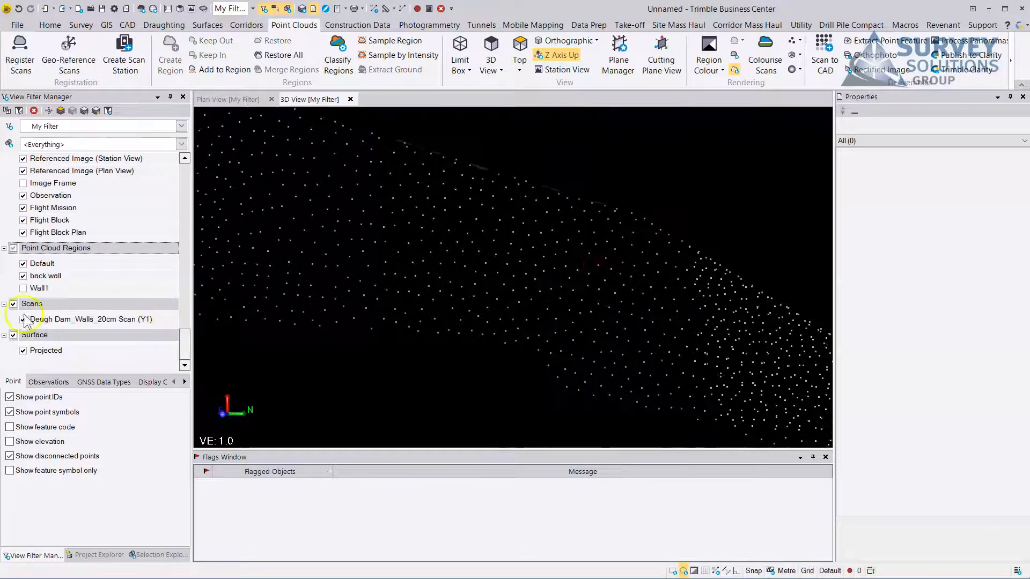
left_click(23, 264)
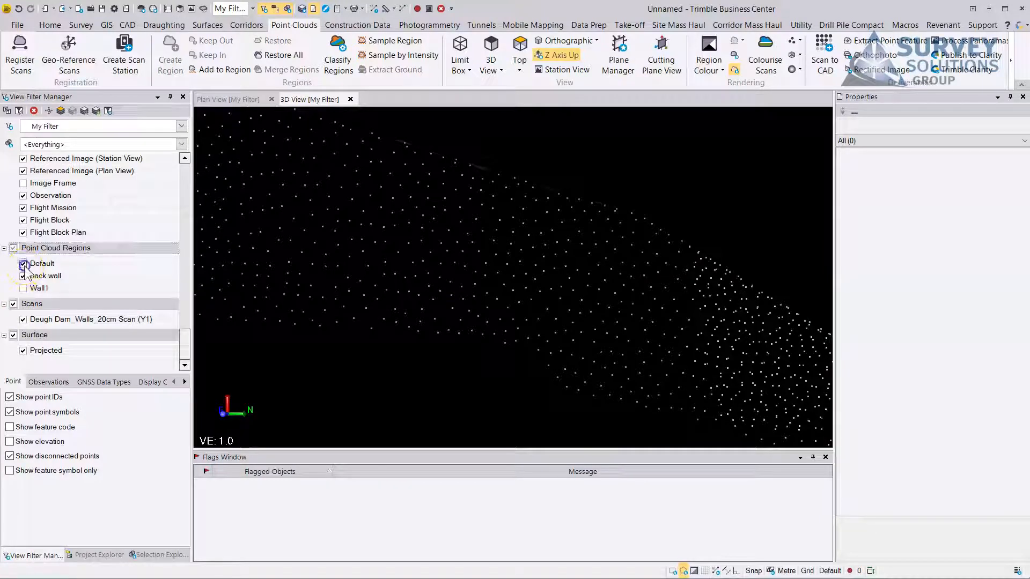
scroll(523, 270, "down", 5)
scroll(493, 290, "up", 5)
middle_click_drag(584, 267, 473, 317)
mouse_move(498, 296)
right_mouse_down()
mouse_move(530, 397)
mouse_move(542, 338)
mouse_move(567, 324)
mouse_move(555, 315)
mouse_move(557, 326)
right_mouse_up()
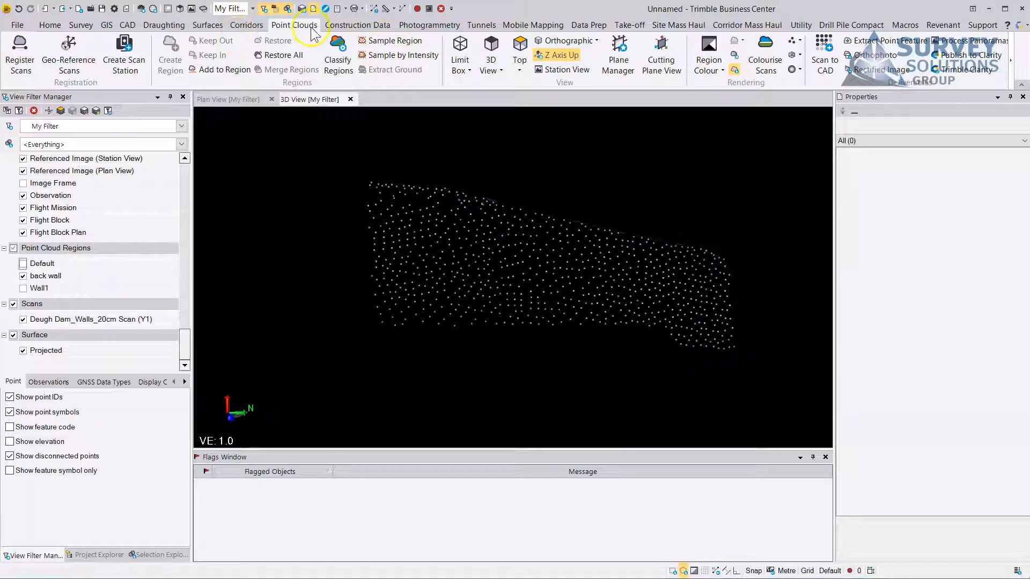
Start a projected surface named Back Wall with the polygon-selected back wall region as its member, excluding the Projected surface.
left_click(204, 26)
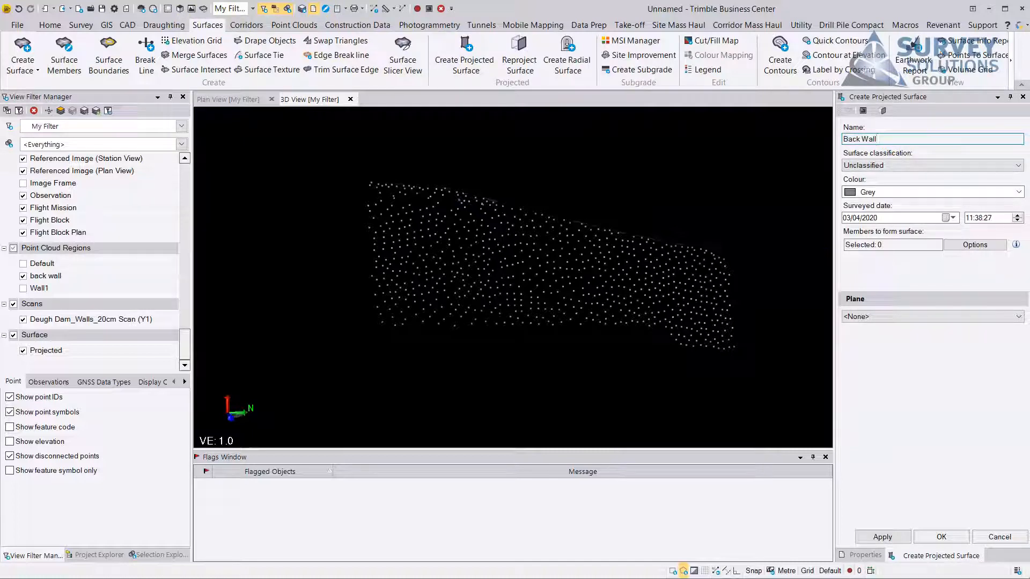
left_click(895, 242)
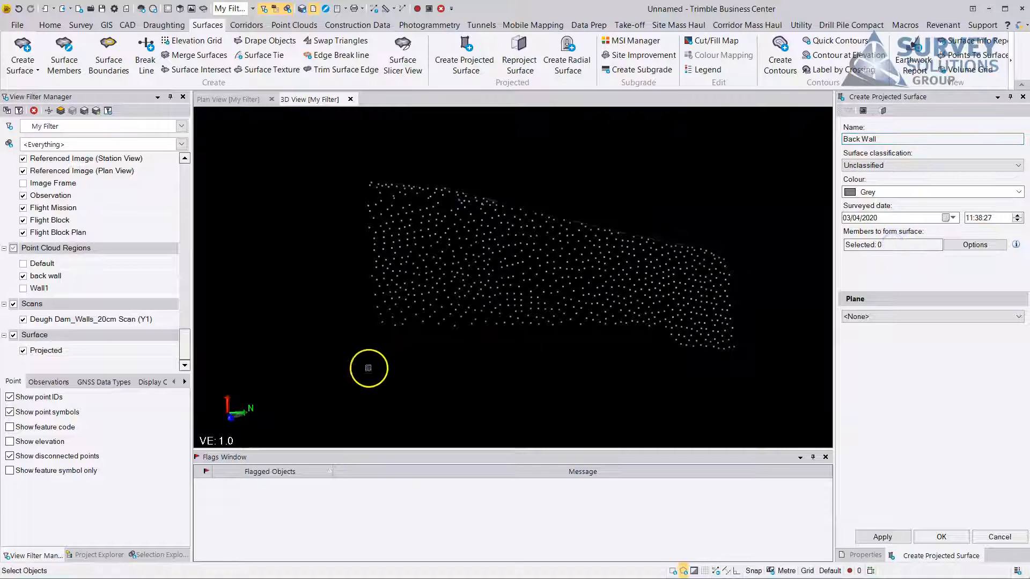
left_click(331, 158)
left_click(641, 175)
left_click(788, 246)
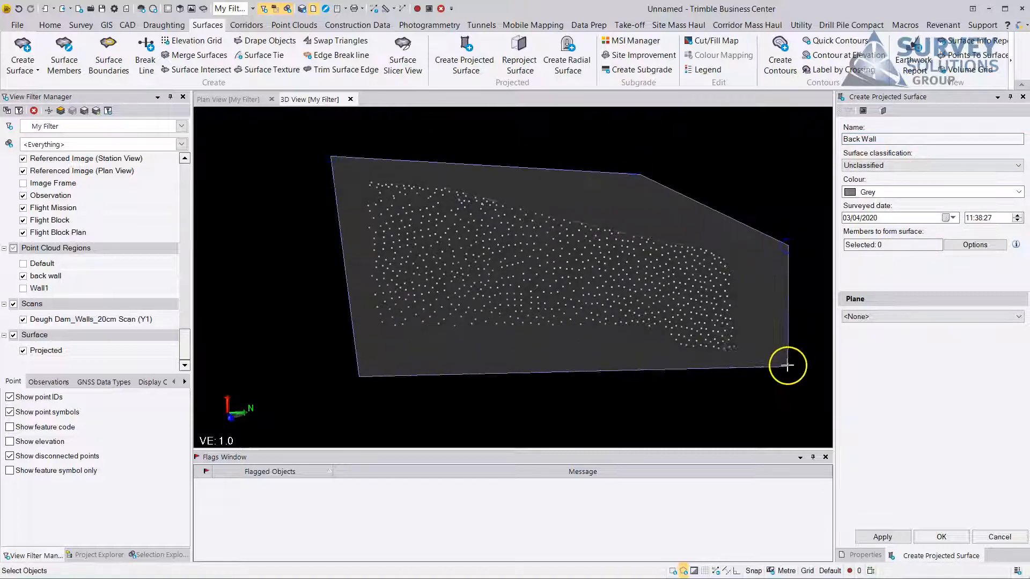
left_click(786, 367)
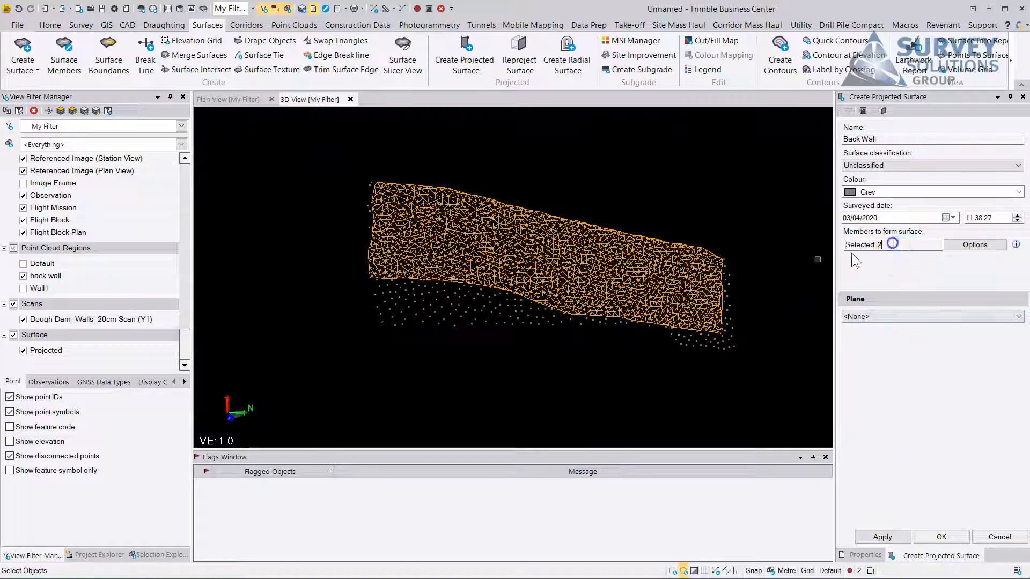
mouse_move(718, 295)
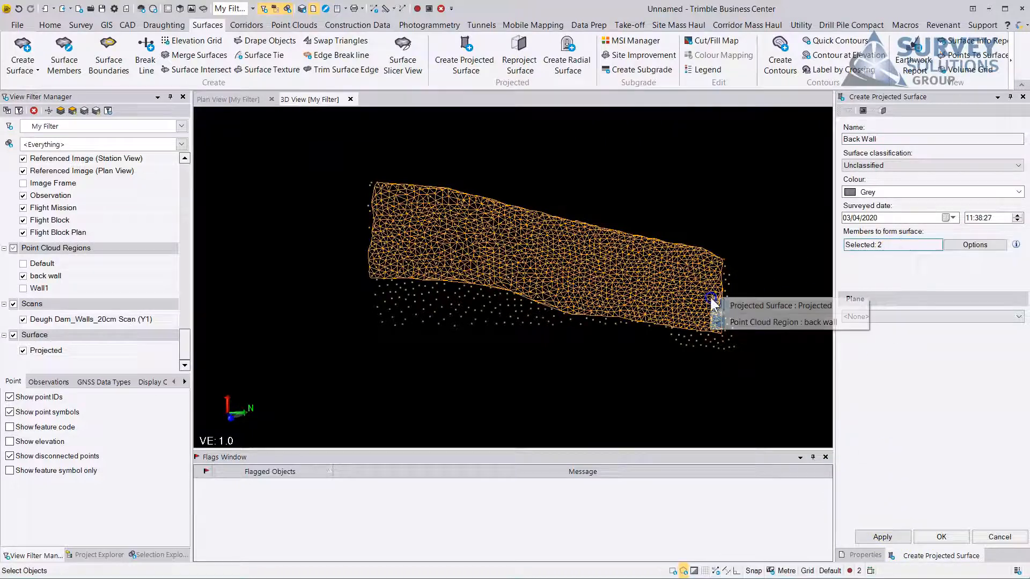
left_click(758, 307)
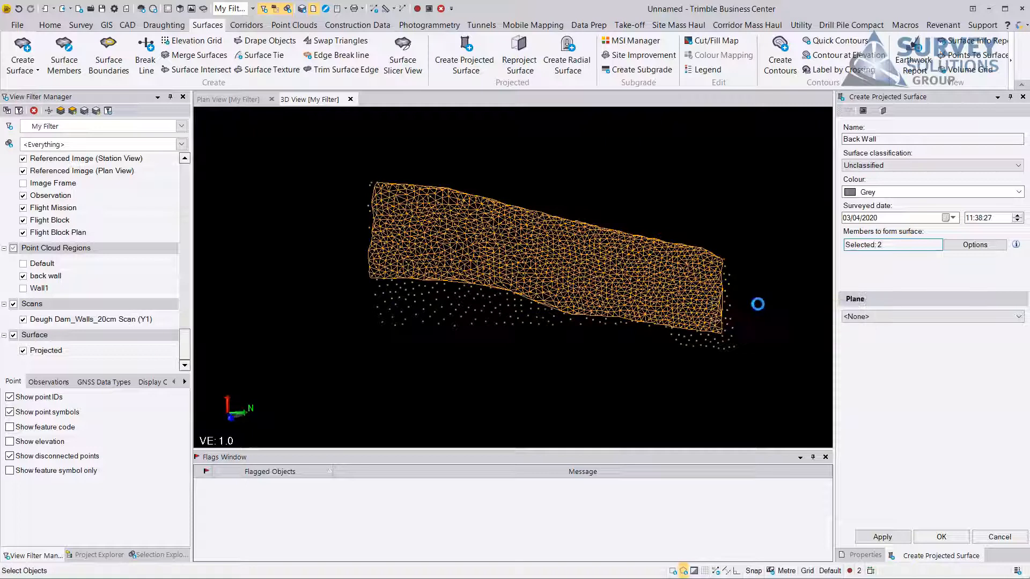
left_click(882, 536)
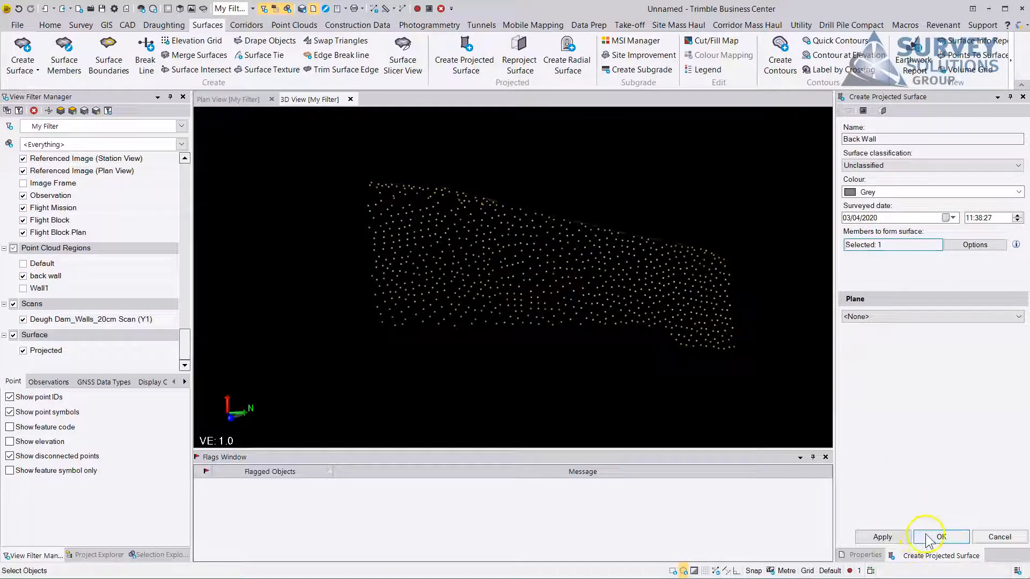
Define a plane named Back wall parallel to the active view, positioned near the middle of the points, and create the surface on it.
left_click(864, 317)
left_click(867, 352)
left_click(379, 31)
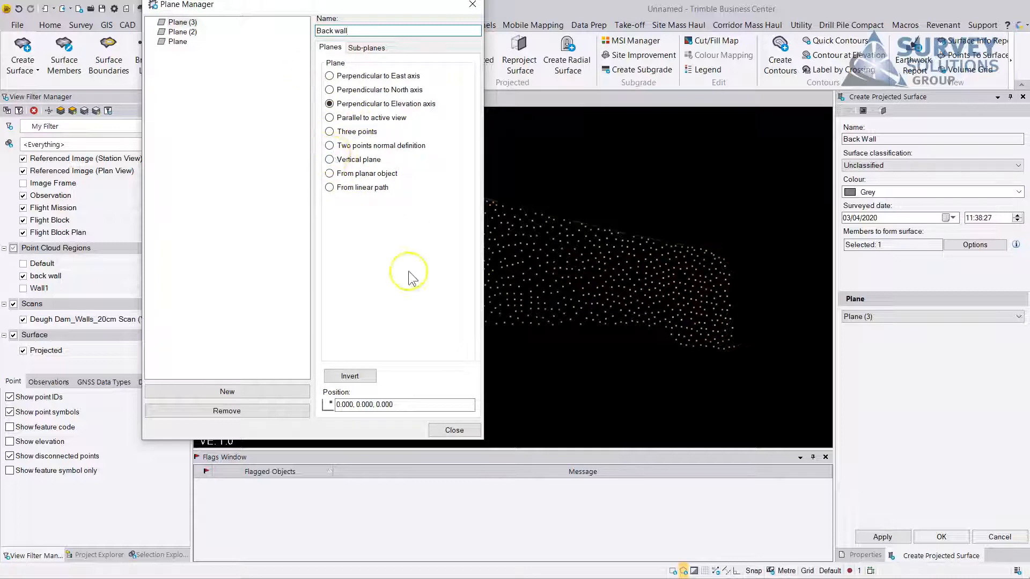
left_click(330, 118)
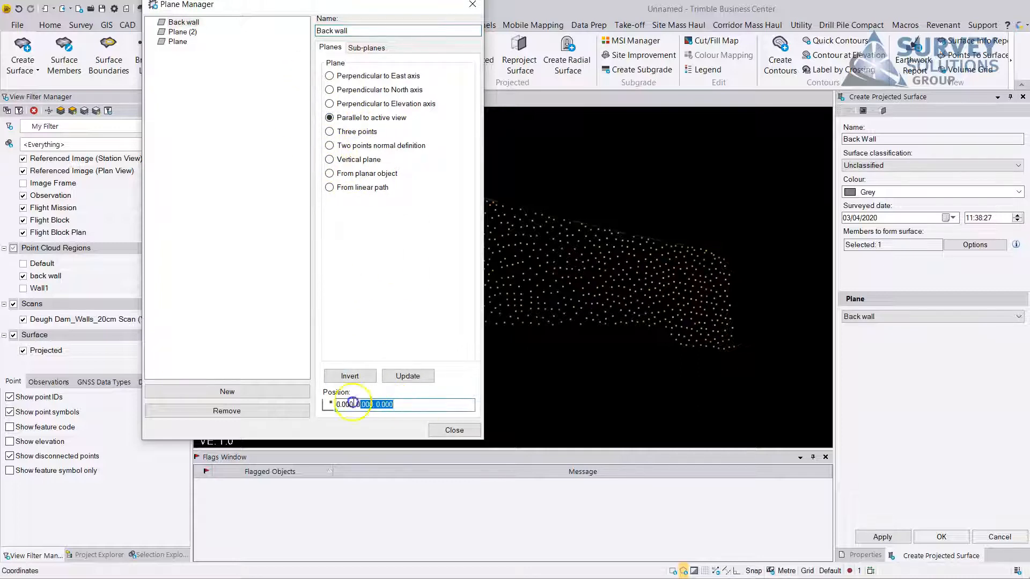
left_click(584, 271)
right_click_drag(549, 285, 548, 310)
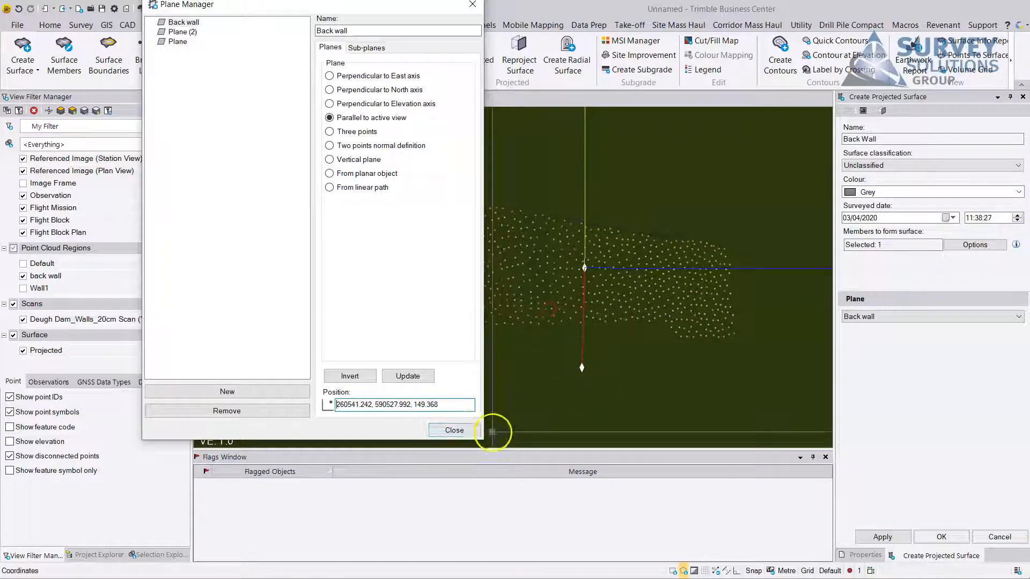
left_click(454, 430)
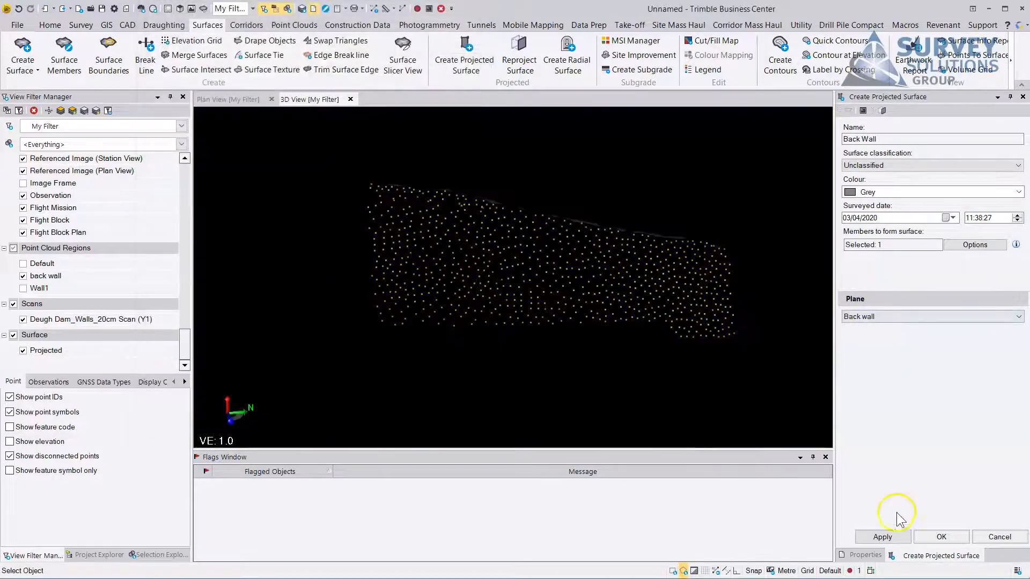
left_click(882, 536)
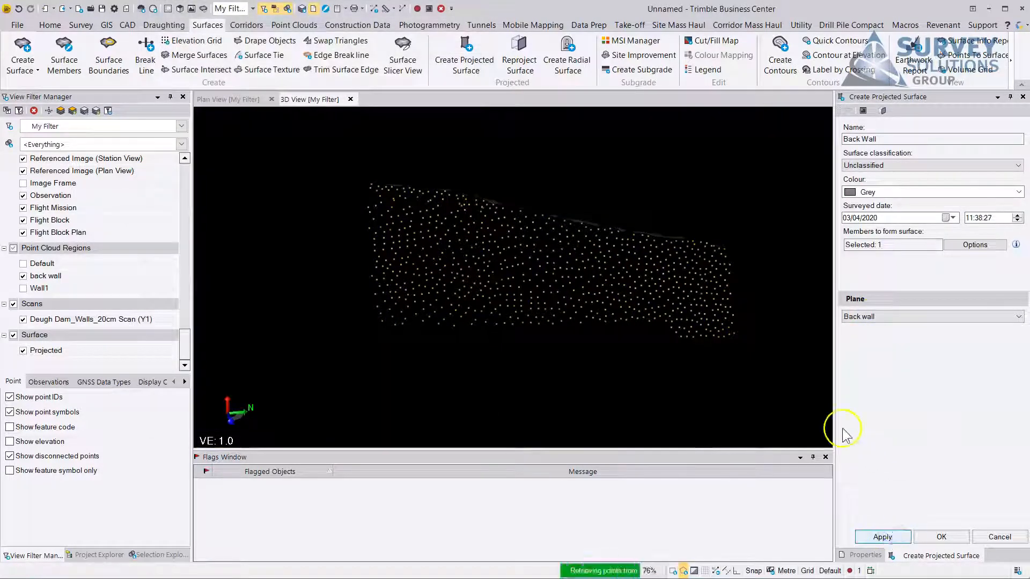
Close the projected surface command and examine the front and back wall surfaces from several angles.
left_click(1022, 98)
middle_click_drag(410, 263, 527, 280)
scroll(527, 279, "down", 3)
middle_click_drag(576, 322, 540, 269)
scroll(579, 338, "up", 10)
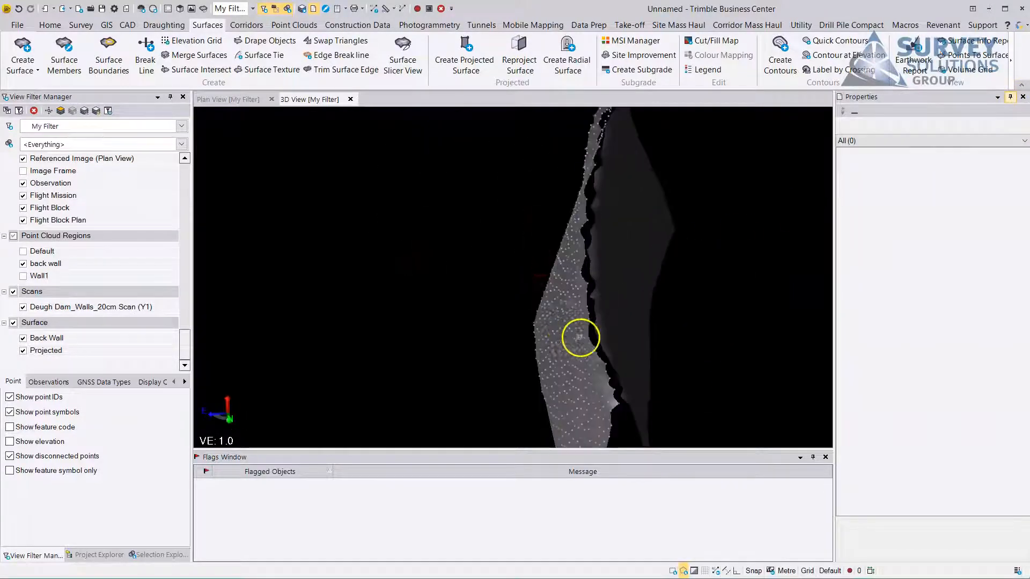
middle_click_drag(601, 336, 630, 308)
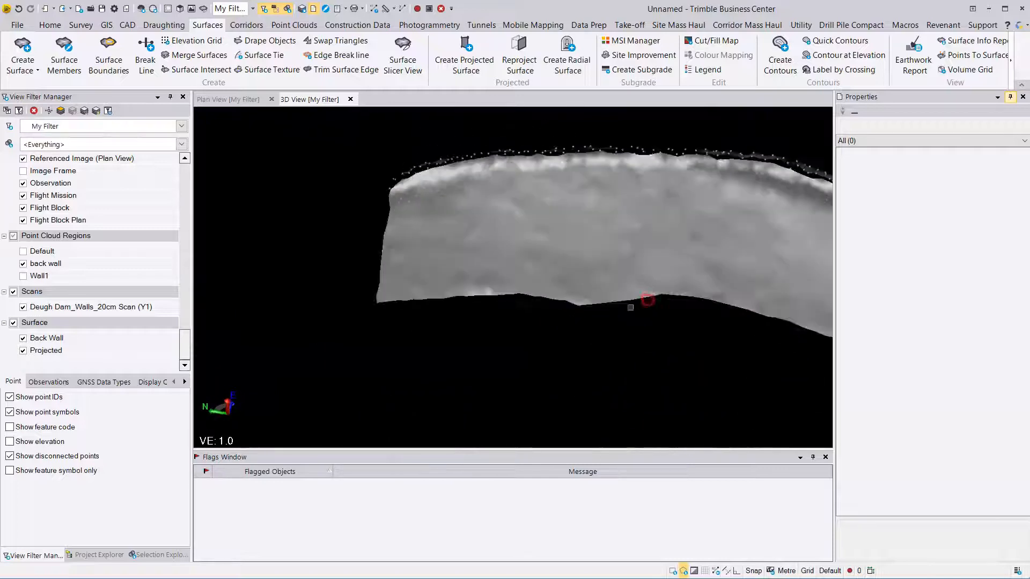